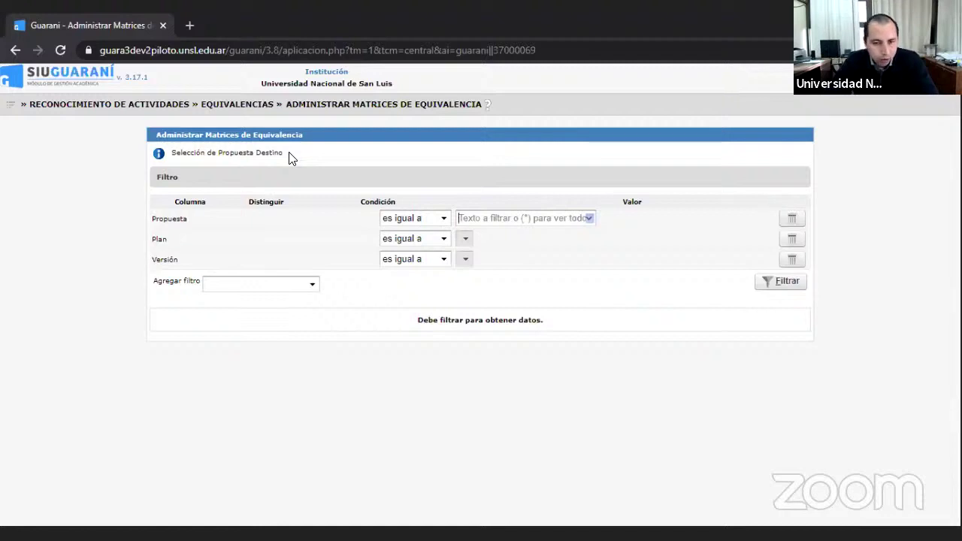
Step: Filter the target proposals by PROFESORADO EN CIENCIAS DE LA COMPUTACIÓN, Plan 02/16 and version V1
left_click(559, 218)
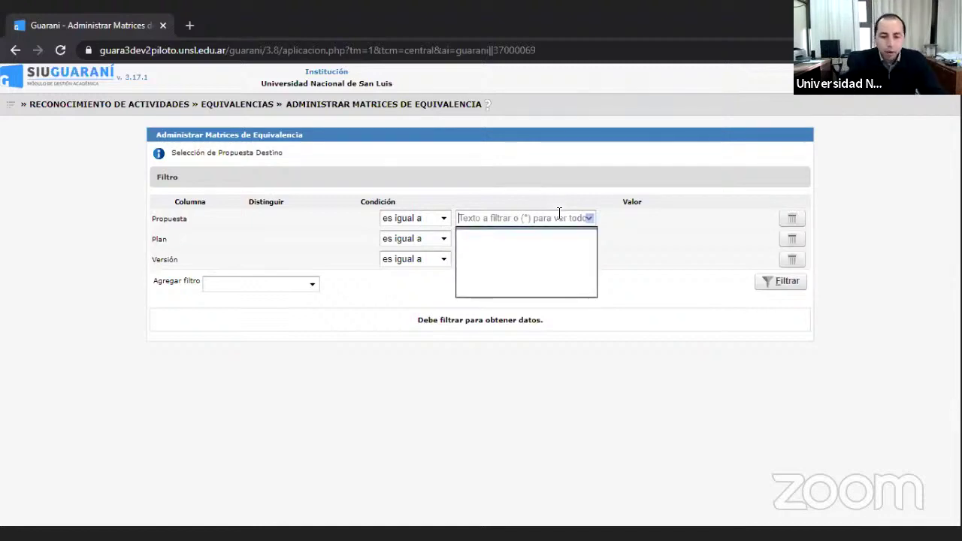
type("pro")
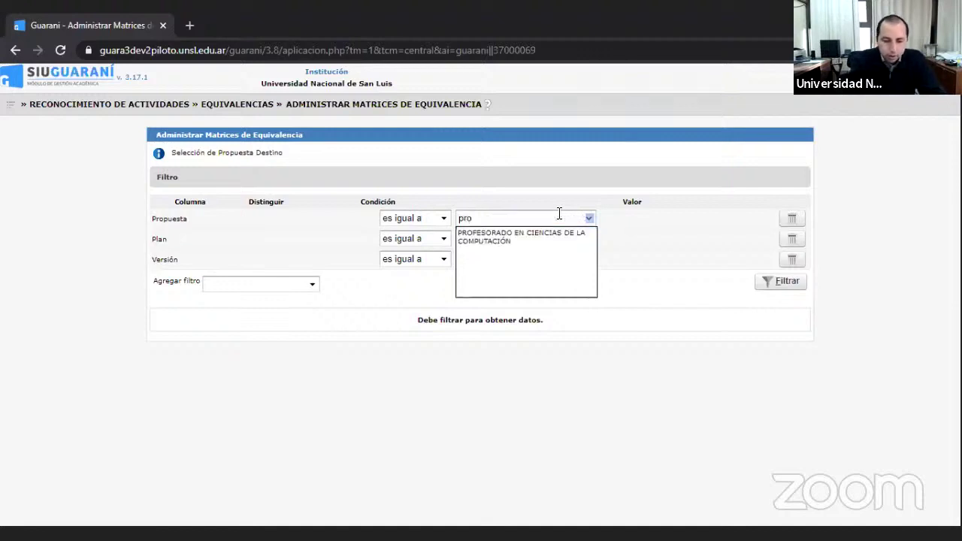
left_click(496, 237)
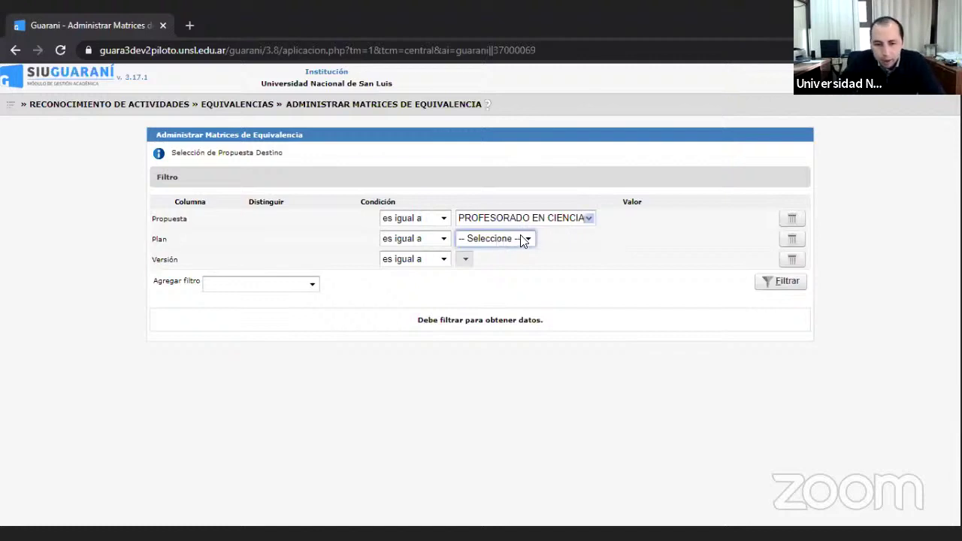
left_click(525, 238)
left_click(508, 263)
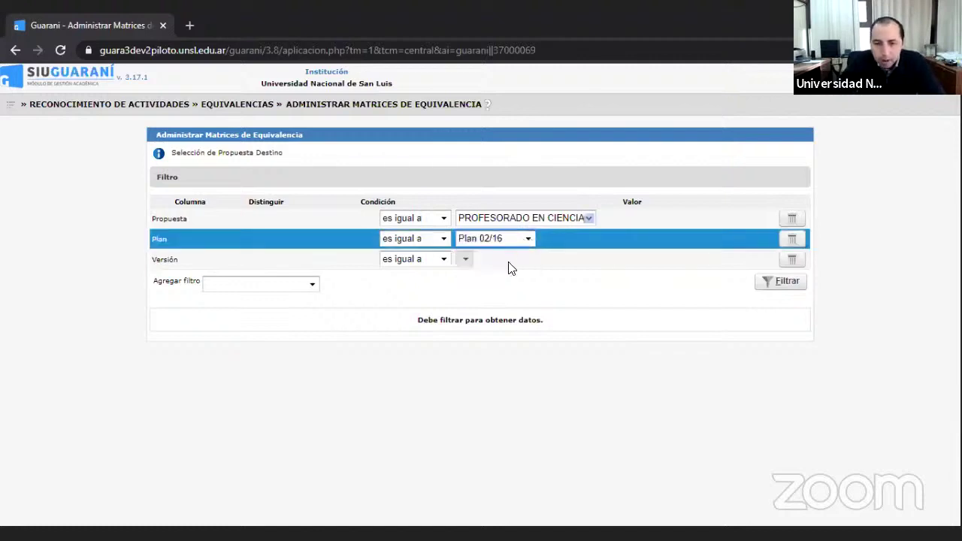
left_click(516, 260)
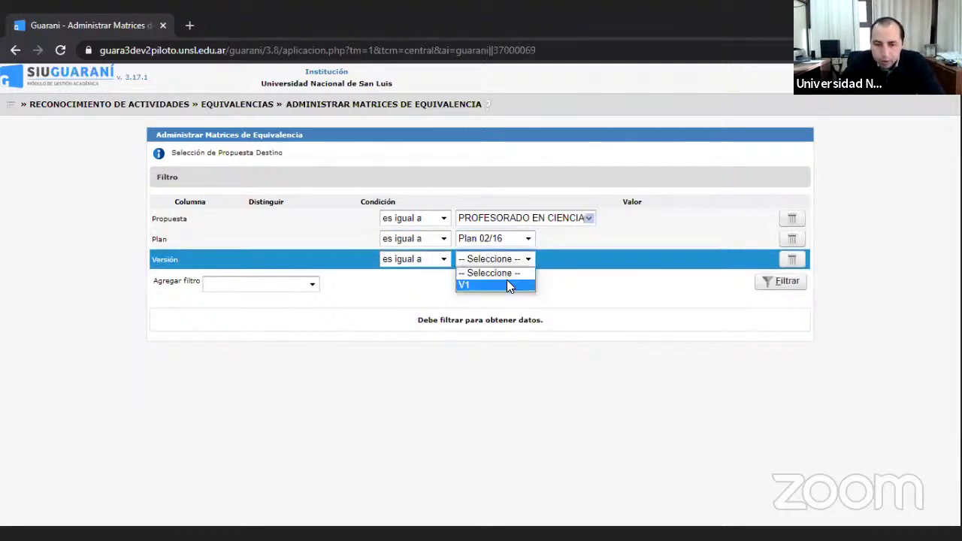
left_click(507, 284)
left_click(766, 281)
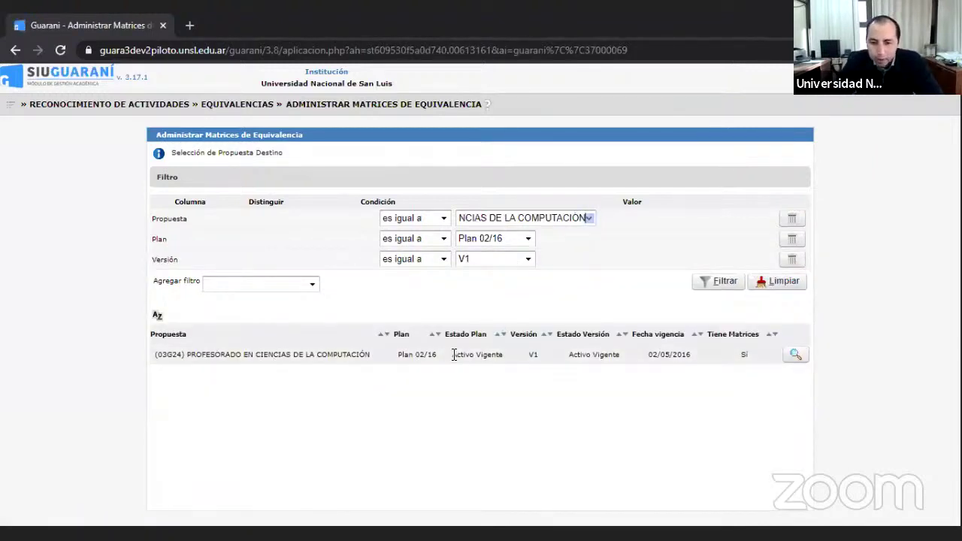
Step: Delete the existing PROF.COMP. MATRIZ 2/16 matrix from the filtered proposal and return to the proposal list
left_click(795, 356)
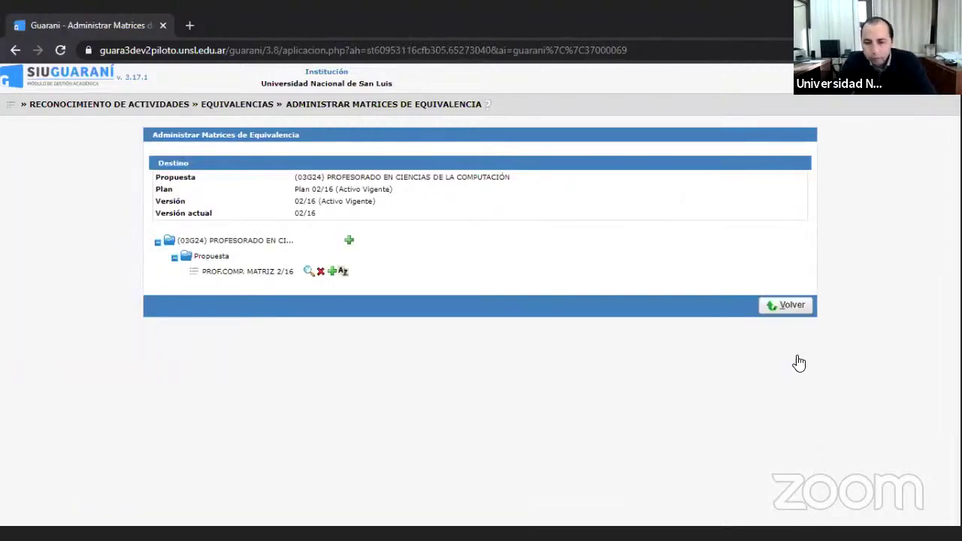
left_click(321, 272)
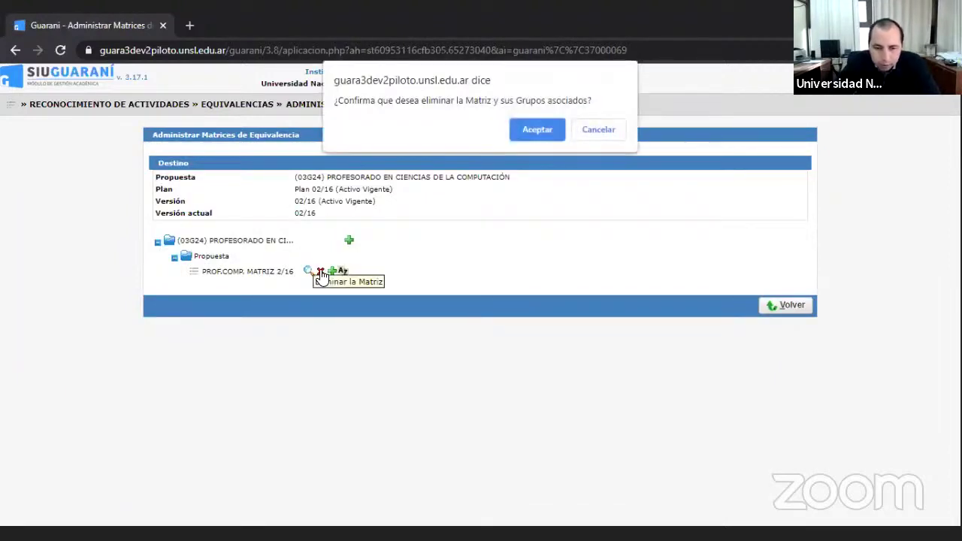
left_click(536, 134)
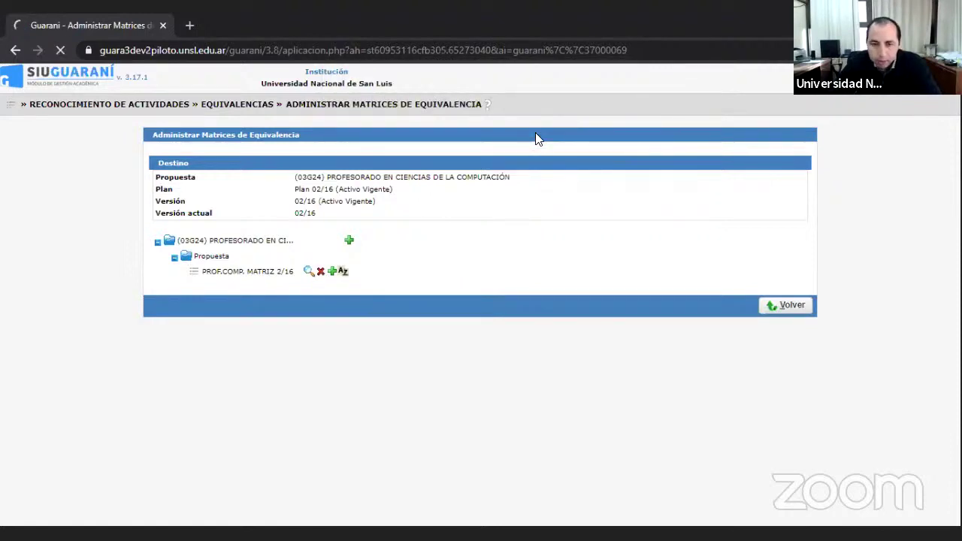
left_click(779, 272)
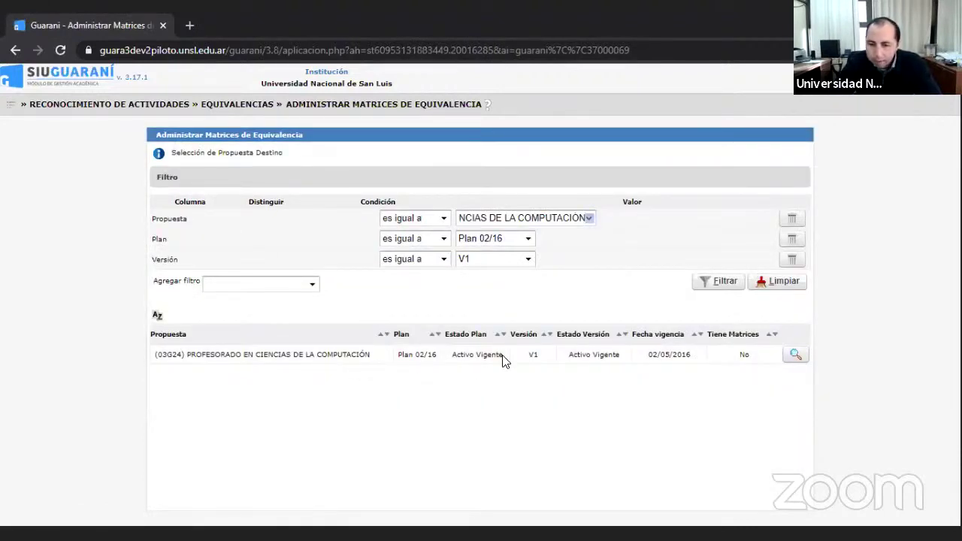
Step: Add a new equivalence matrix to the filtered proposal and name it "Matriz Prof. Computación 02/16"
left_click(797, 357)
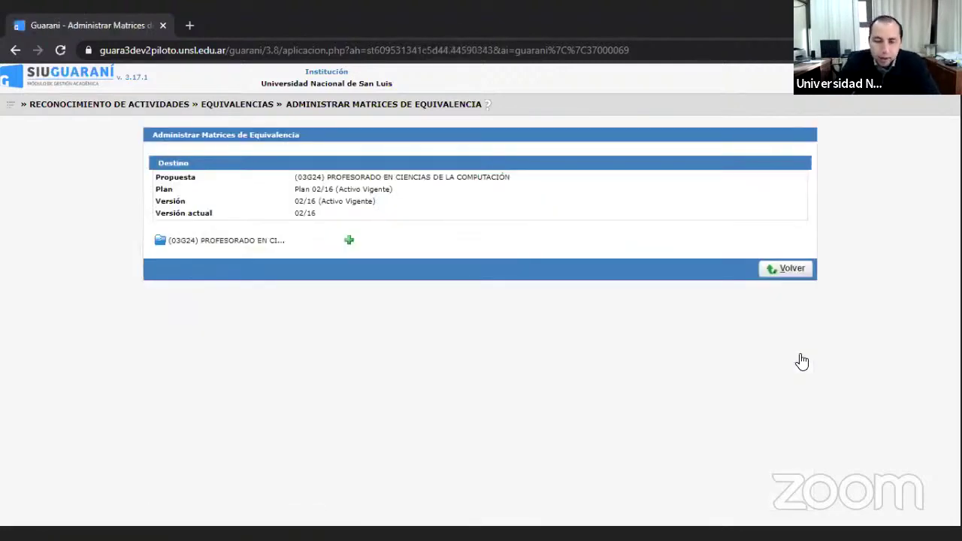
left_click(349, 242)
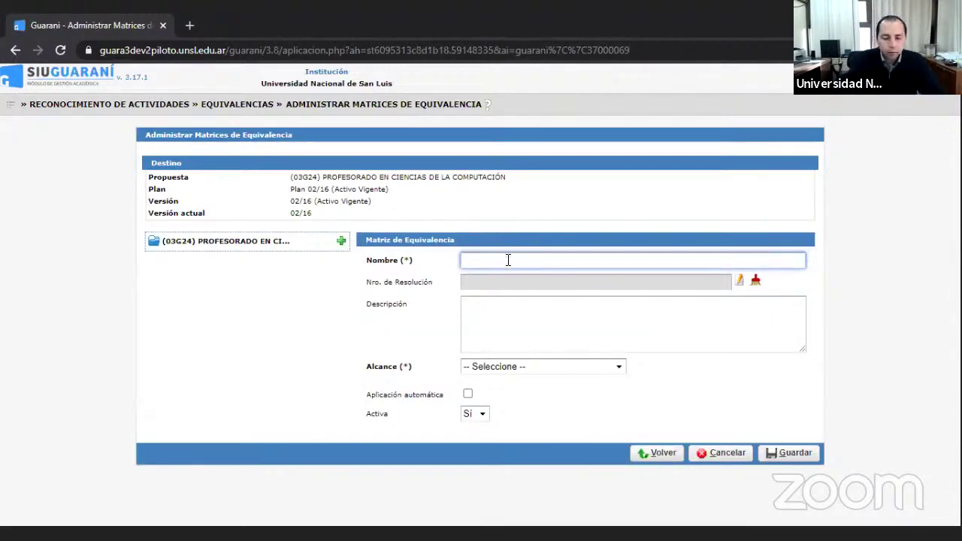
type("M")
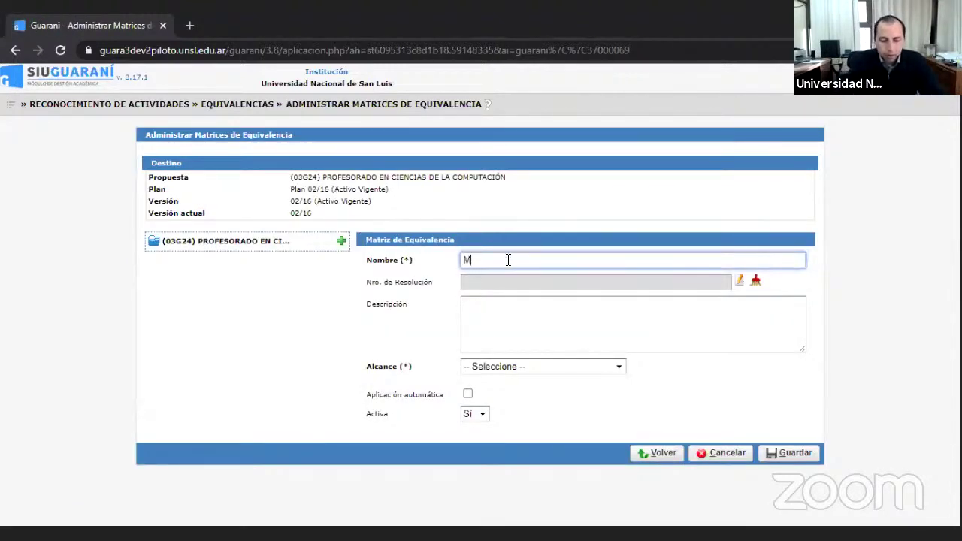
type("atriz ")
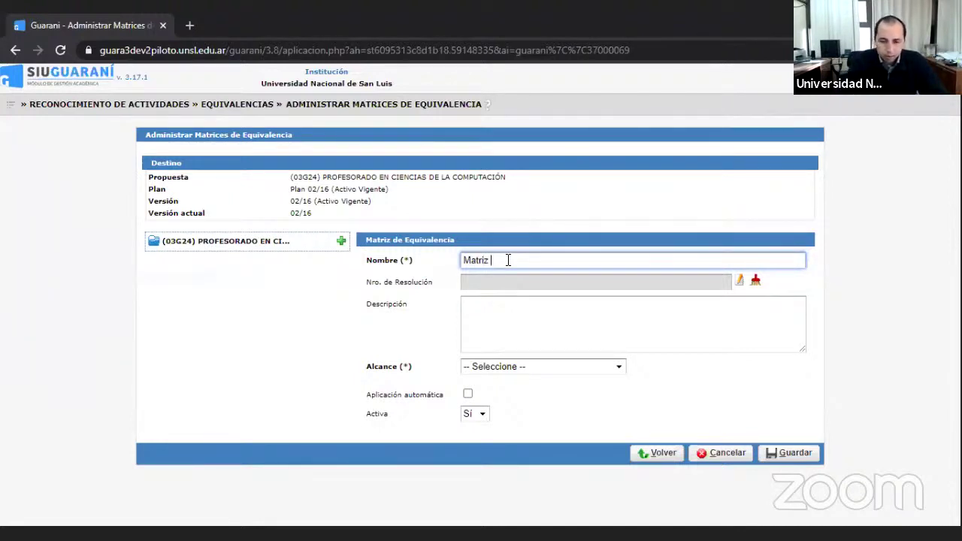
type("Pro")
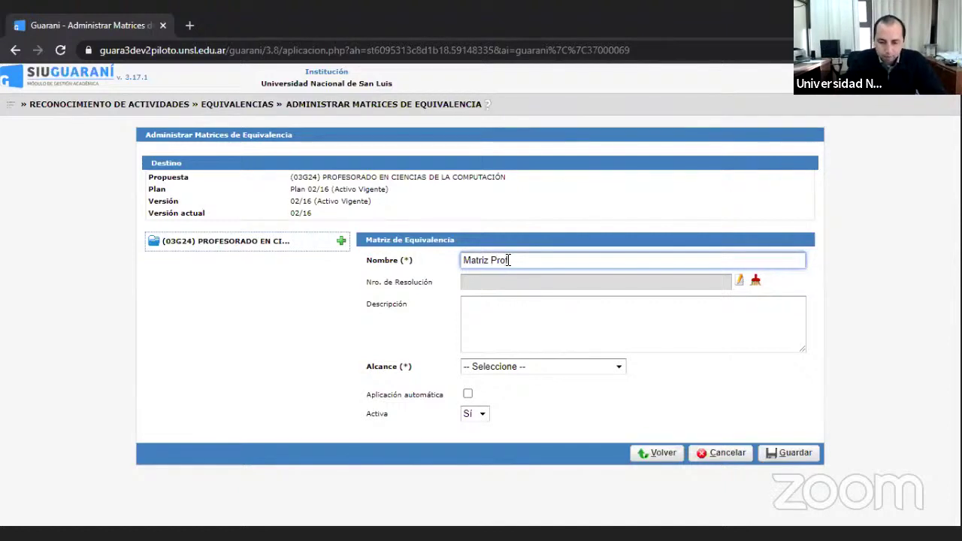
type("f Com")
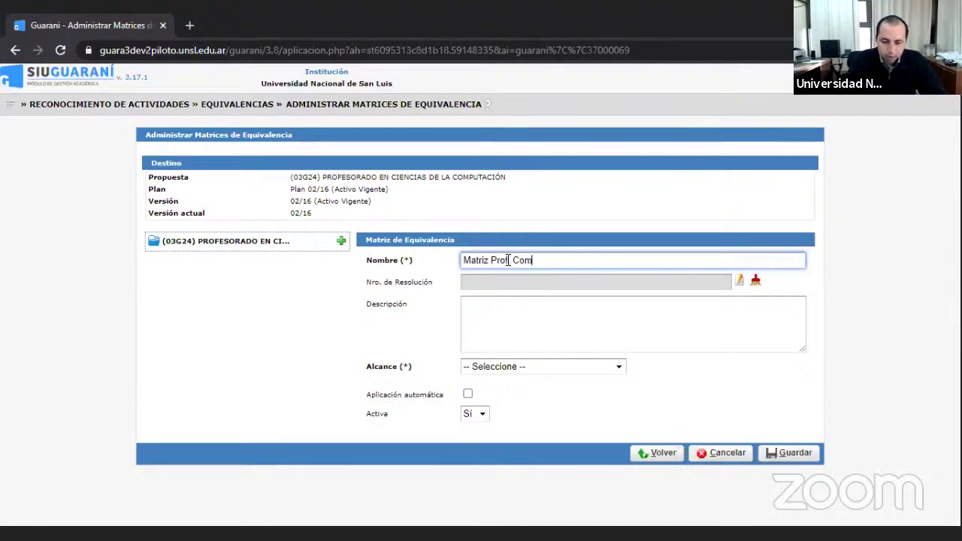
type("putaci")
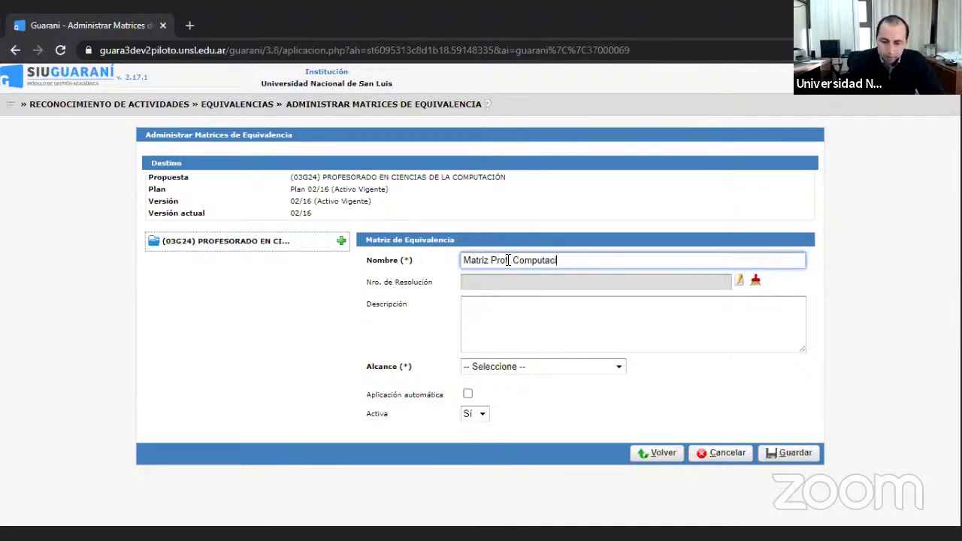
type("ón")
key("BackSpace")
key("BackSpace")
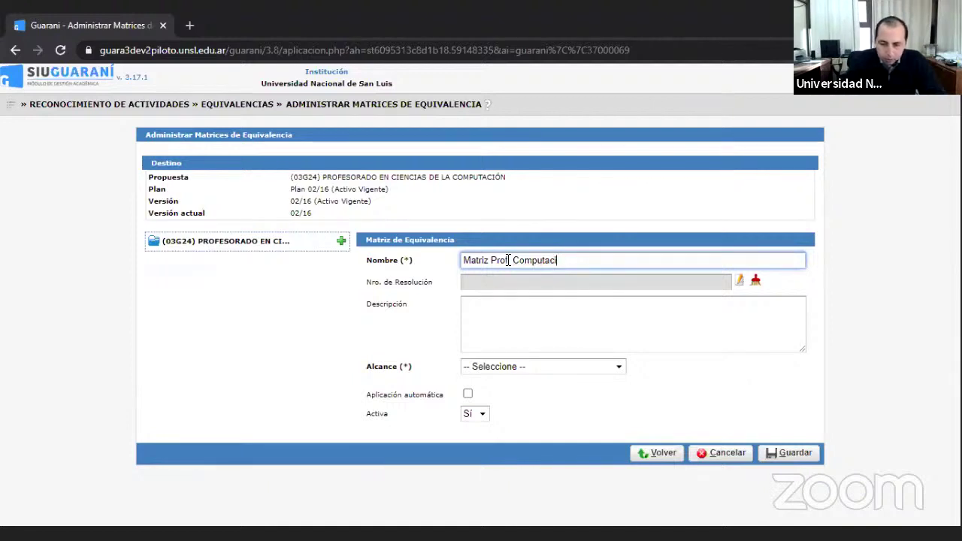
type("ón ")
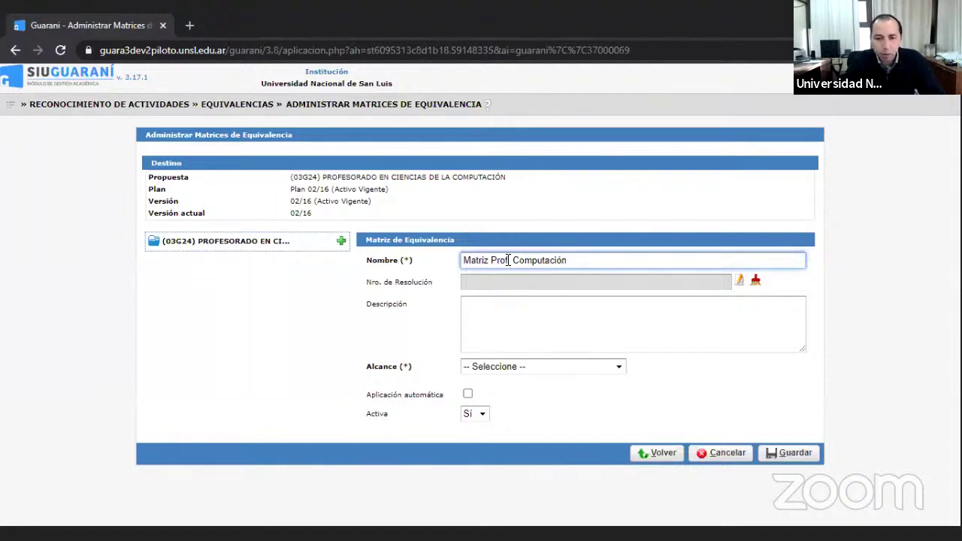
type("02")
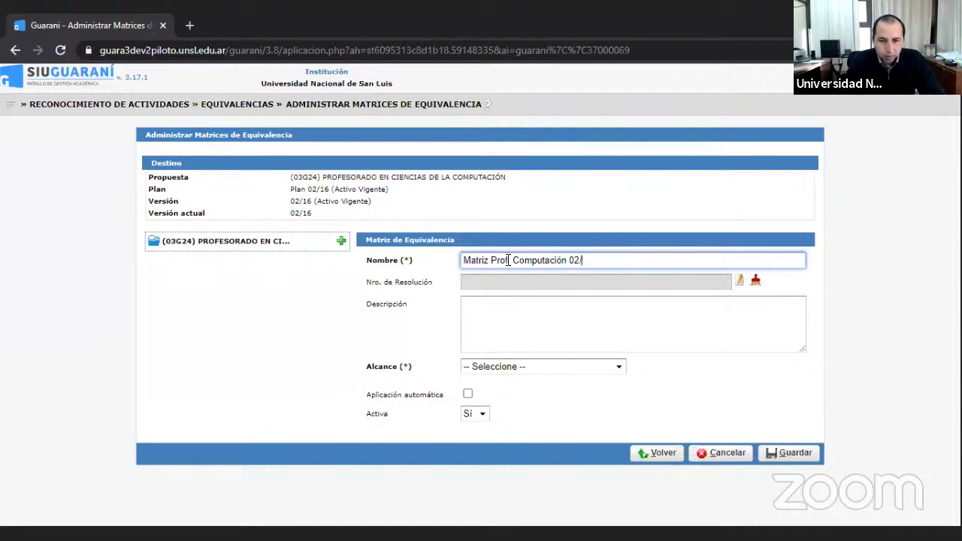
type("/16")
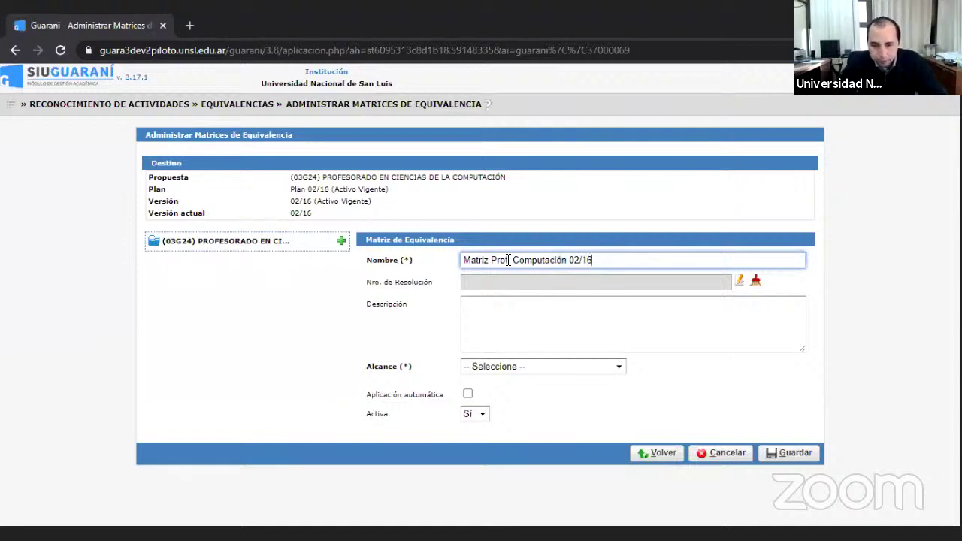
left_click(509, 260)
type(".")
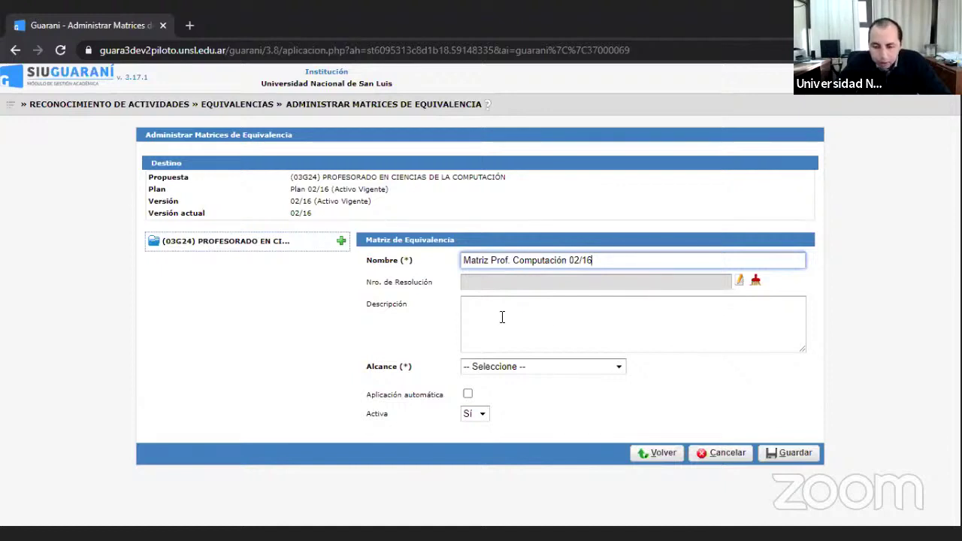
Step: Review the available scope (Alcance) options and enable automatic application for the new matrix
left_click(620, 368)
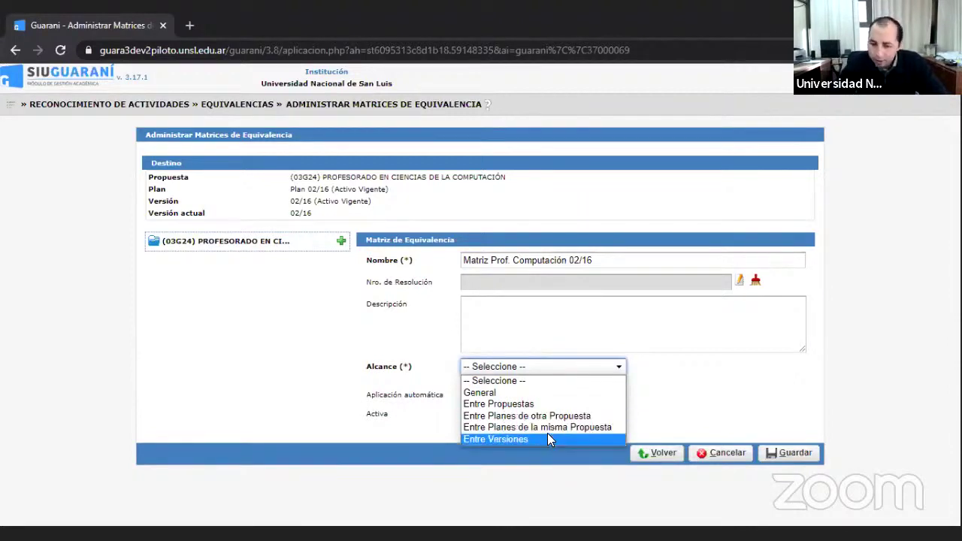
left_click(720, 383)
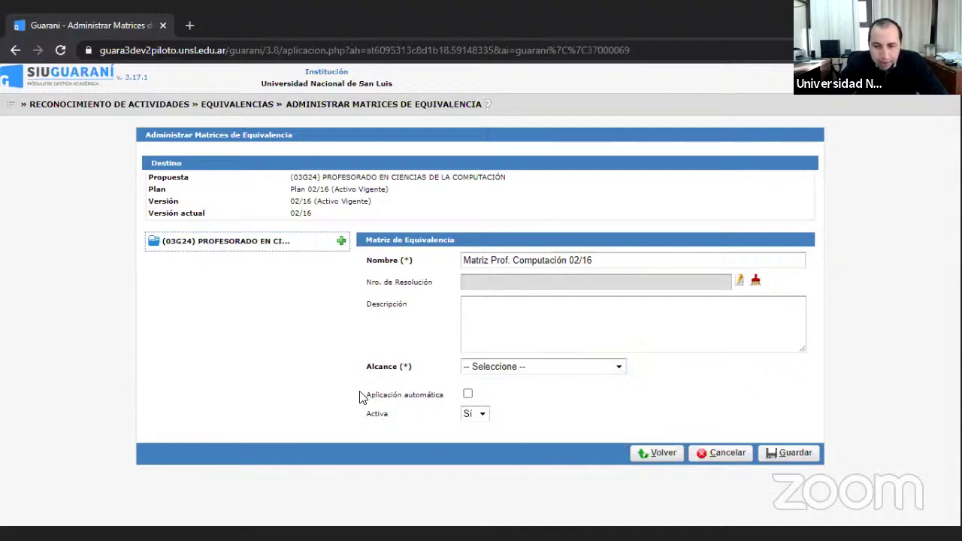
left_click(467, 395)
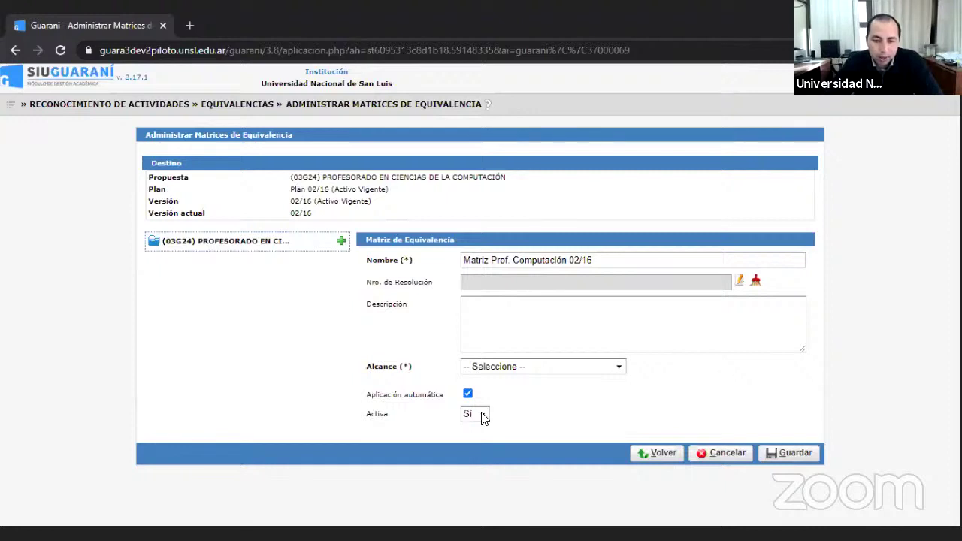
left_click(621, 367)
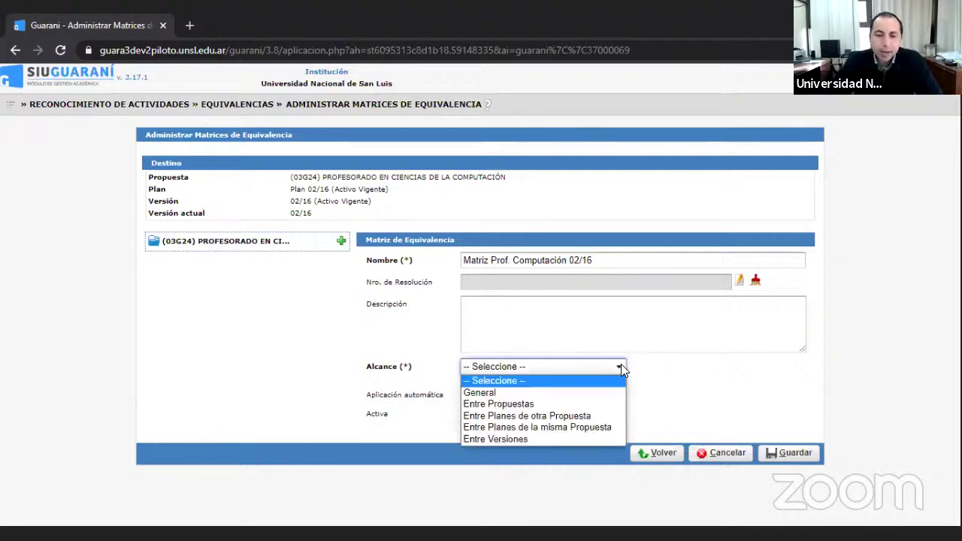
left_click(663, 370)
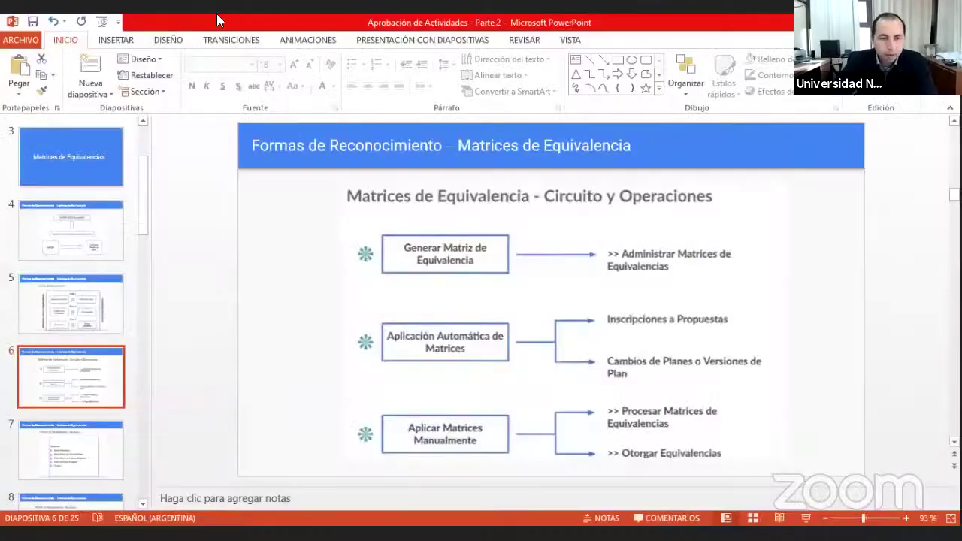
Step: Present the PowerPoint slide show and advance to the "Matriz de Equivalencia - Alcances" slide to review the scope types
left_click(103, 22)
key("Right")
key("Right")
key("Right")
key("Right")
key("Right")
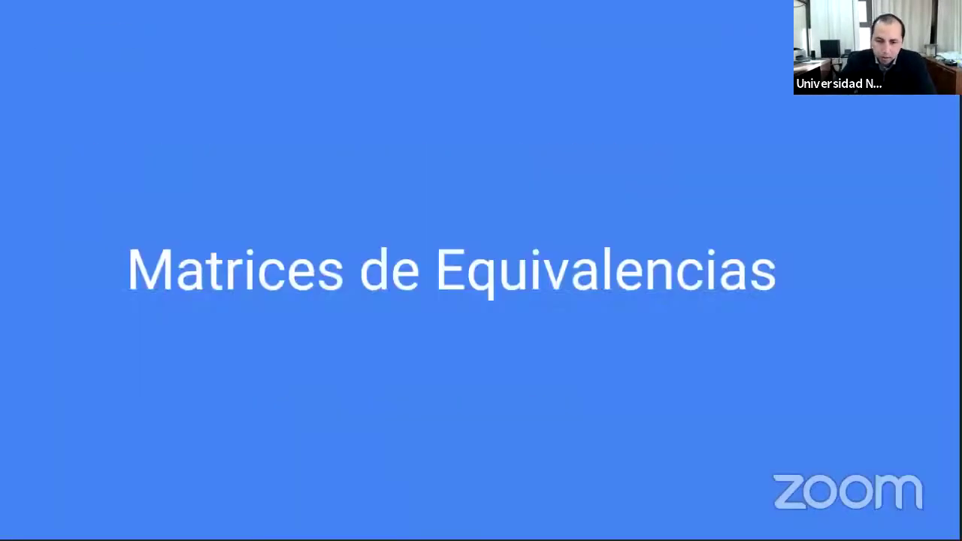
key("Right")
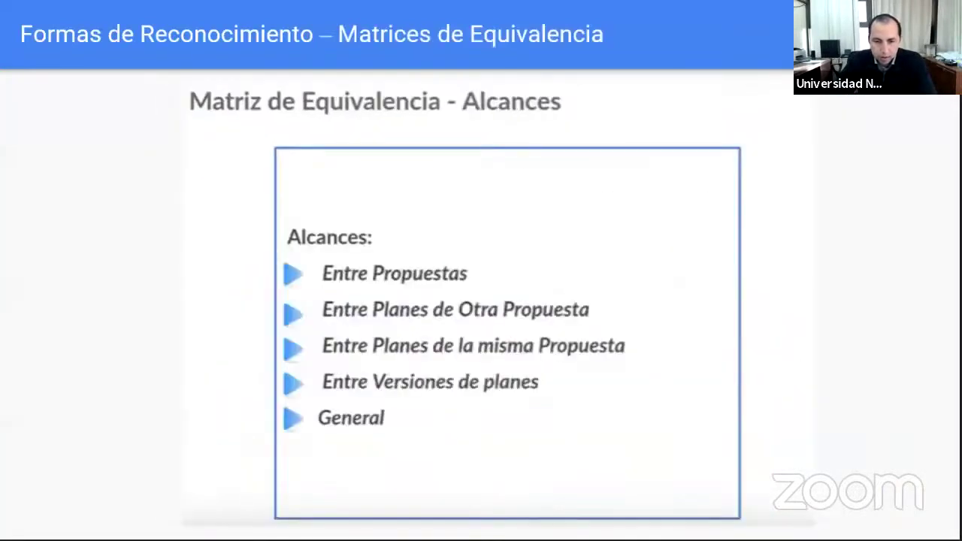
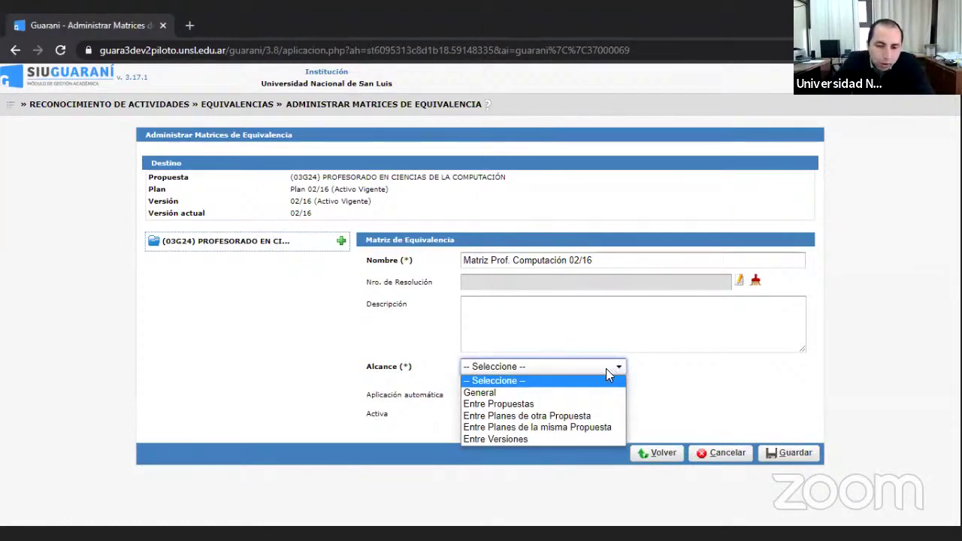
Step: Set the matrix scope to Entre Propuestas with (03G03) LICENCIATURA EN CIENCIAS DE LA COMPUTACIÓN as the source proposal
left_click(562, 405)
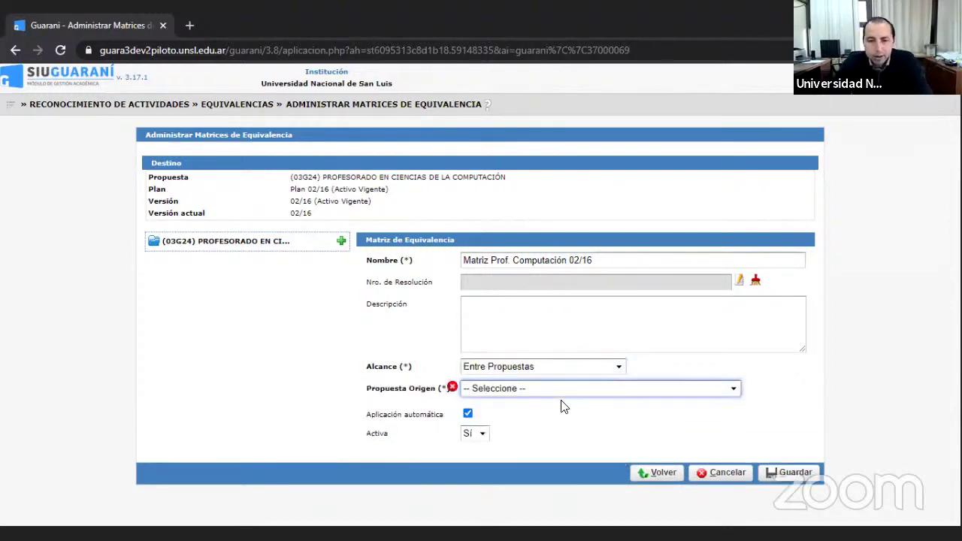
left_click(734, 391)
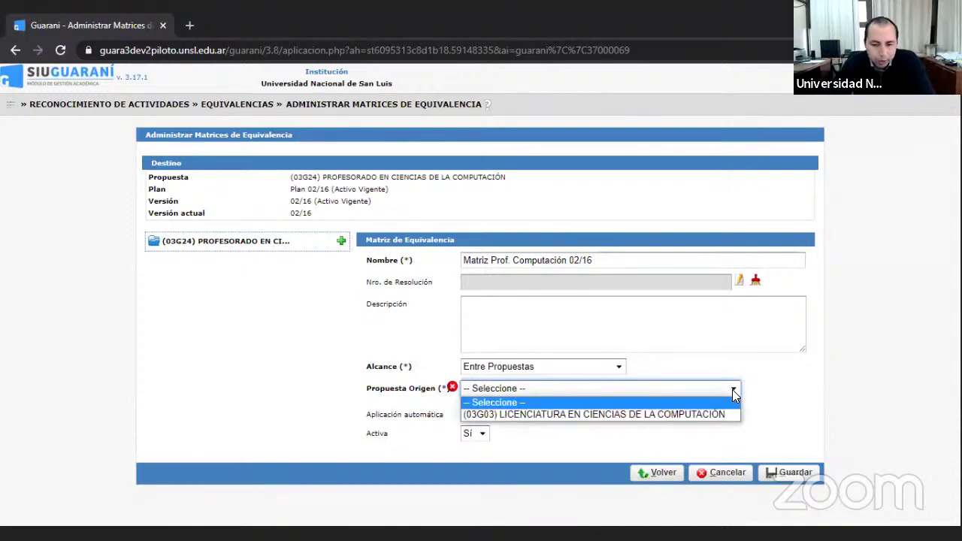
left_click(705, 414)
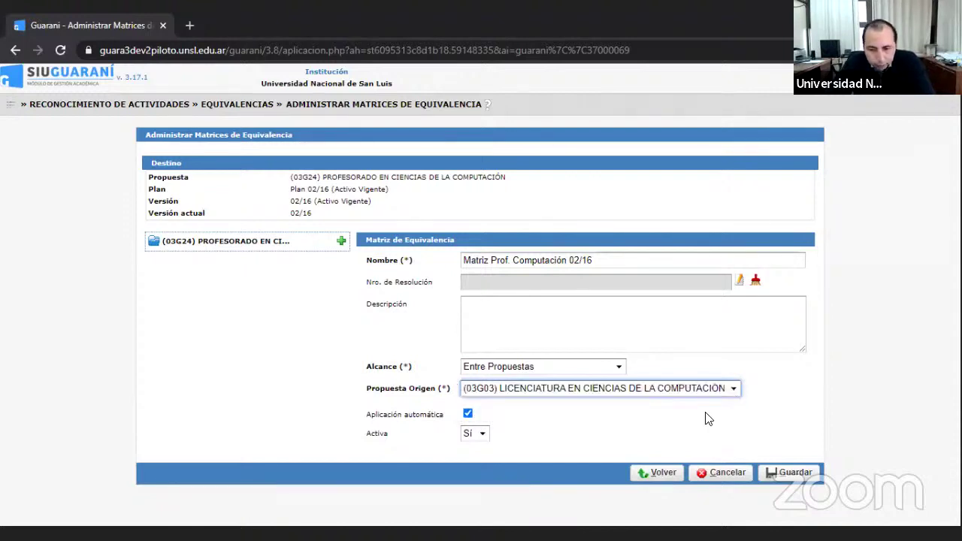
Step: Set the matrix scope to Entre Planes de otra Propuesta, with (03G03) LICENCIATURA EN CIENCIAS DE LA COMPUTACIÓN and Plan Ord. 32/12 as source
left_click(620, 367)
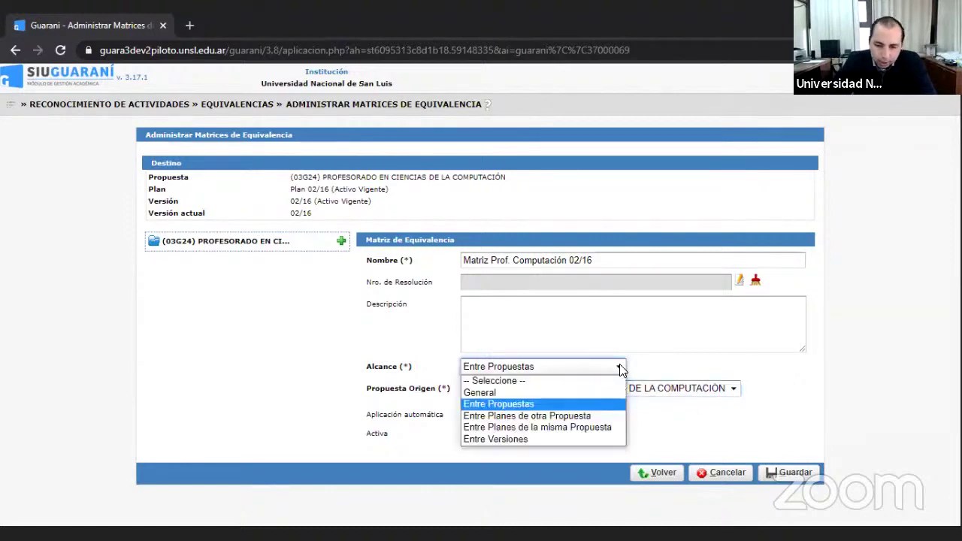
left_click(576, 418)
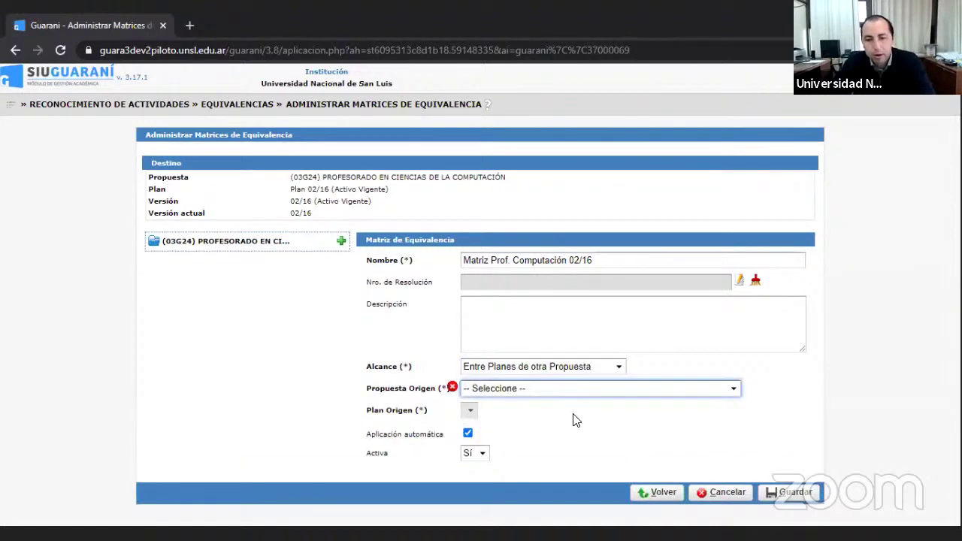
left_click(734, 388)
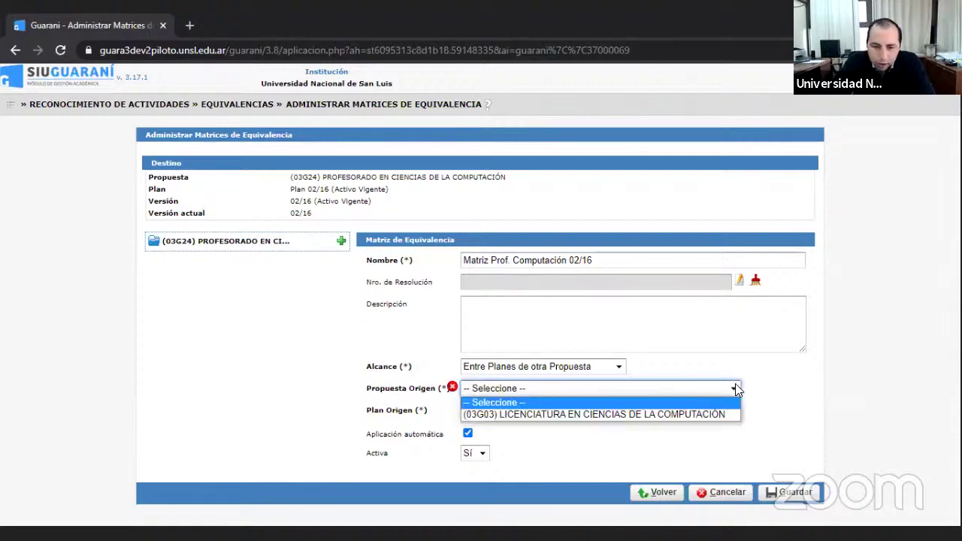
left_click(700, 414)
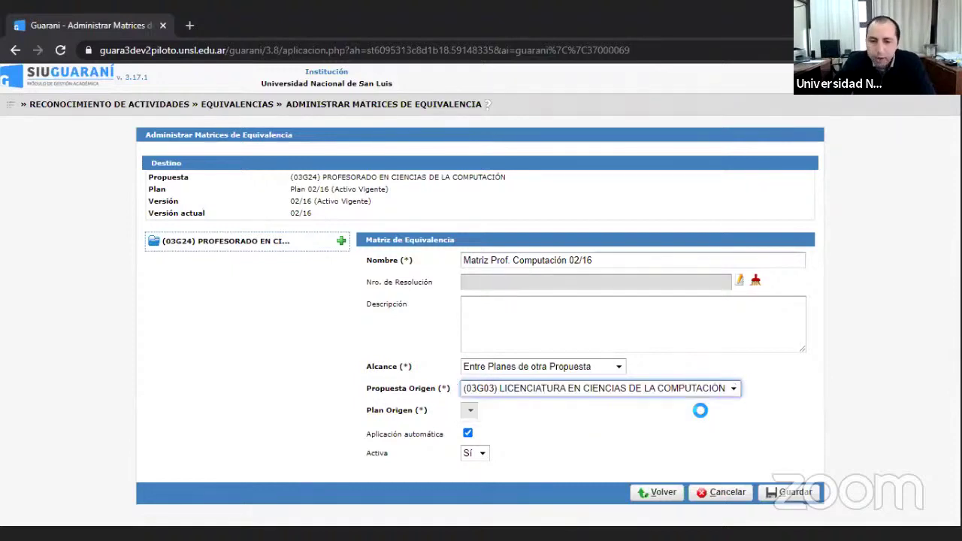
left_click(535, 410)
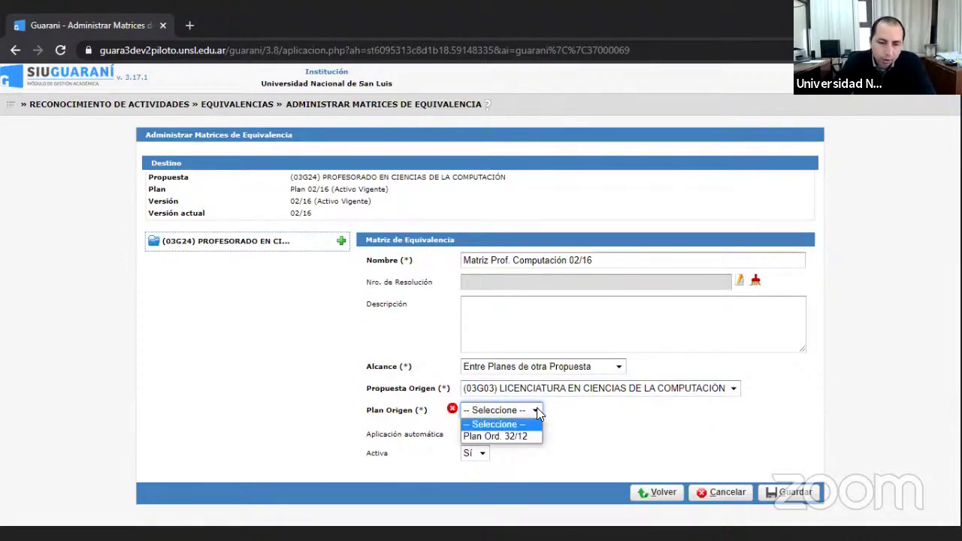
left_click(524, 436)
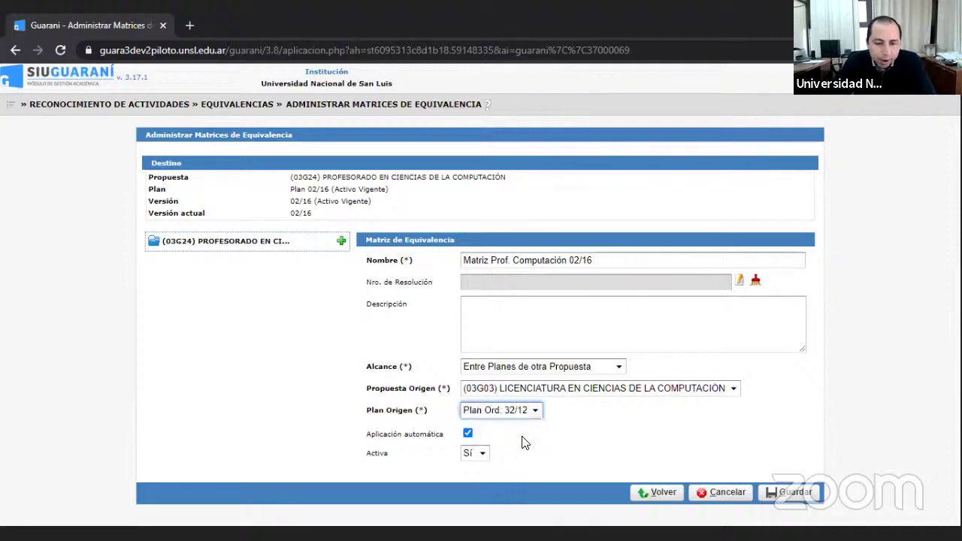
Step: Try the scope Entre Planes de la misma Propuesta, review its source plan options, and switch the scope to General
left_click(620, 372)
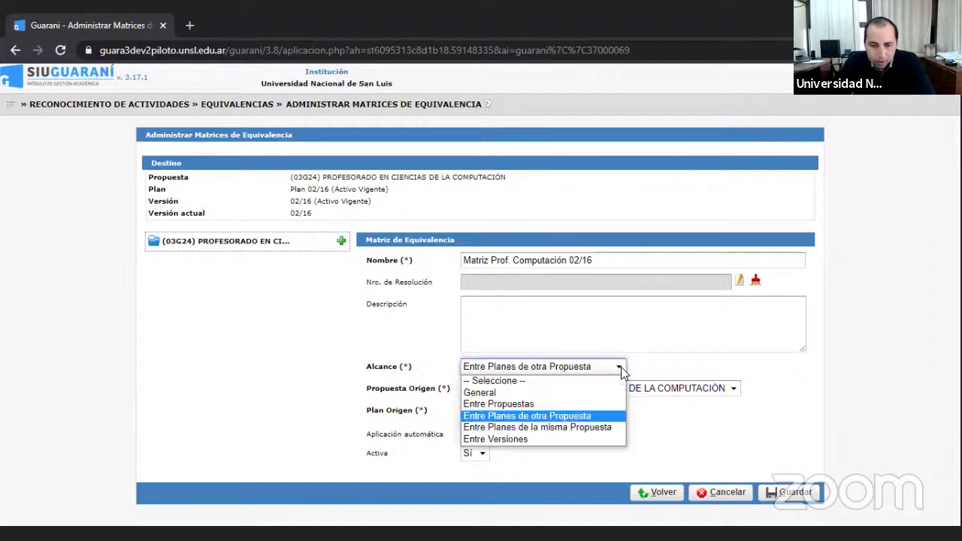
left_click(553, 429)
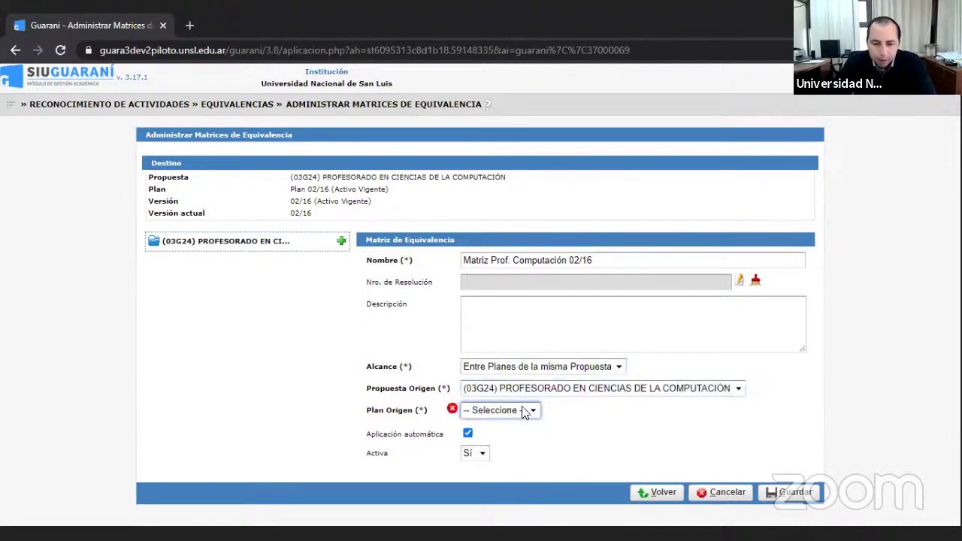
left_click(536, 414)
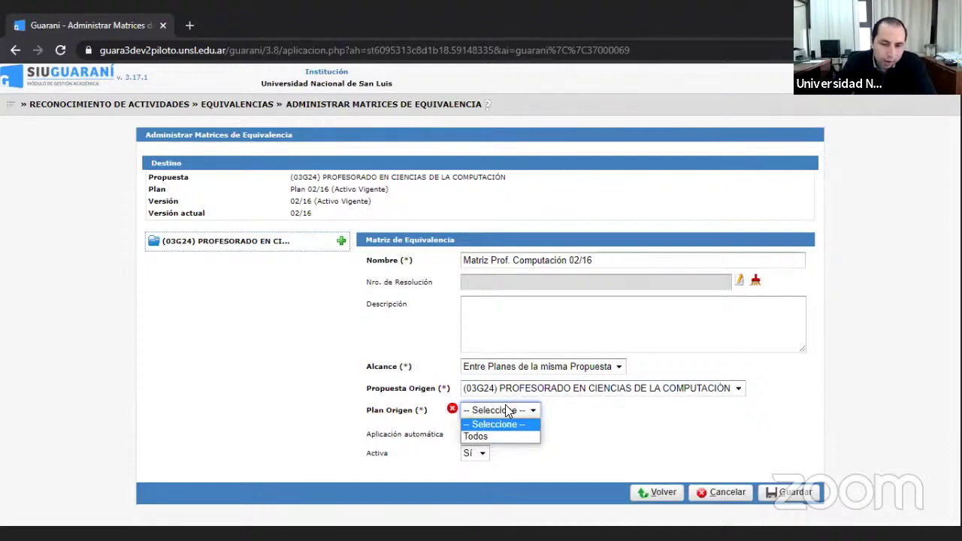
left_click(597, 438)
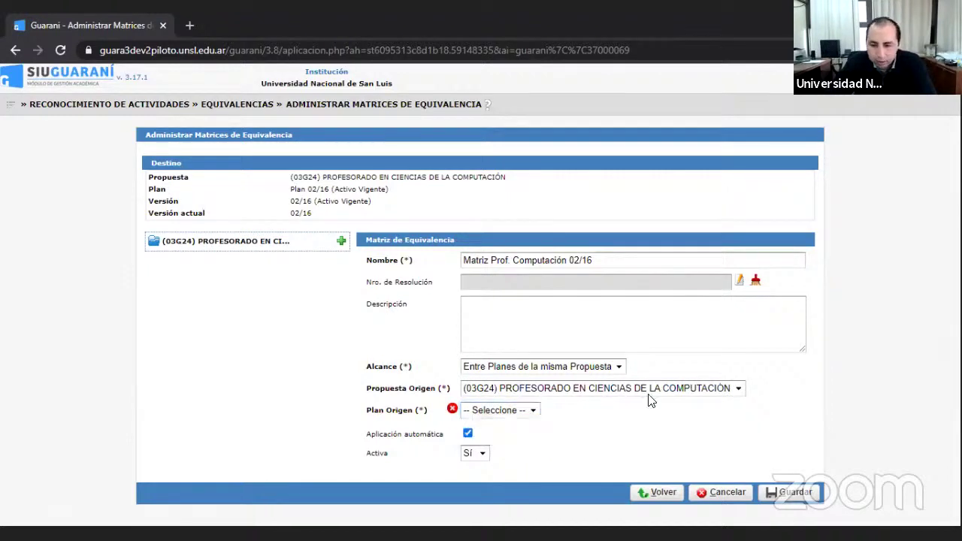
left_click(619, 368)
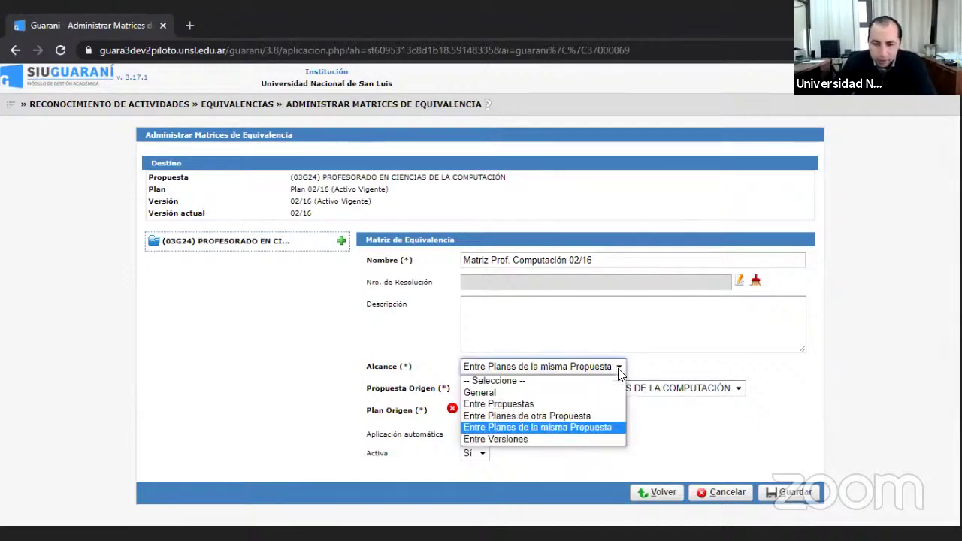
left_click(548, 394)
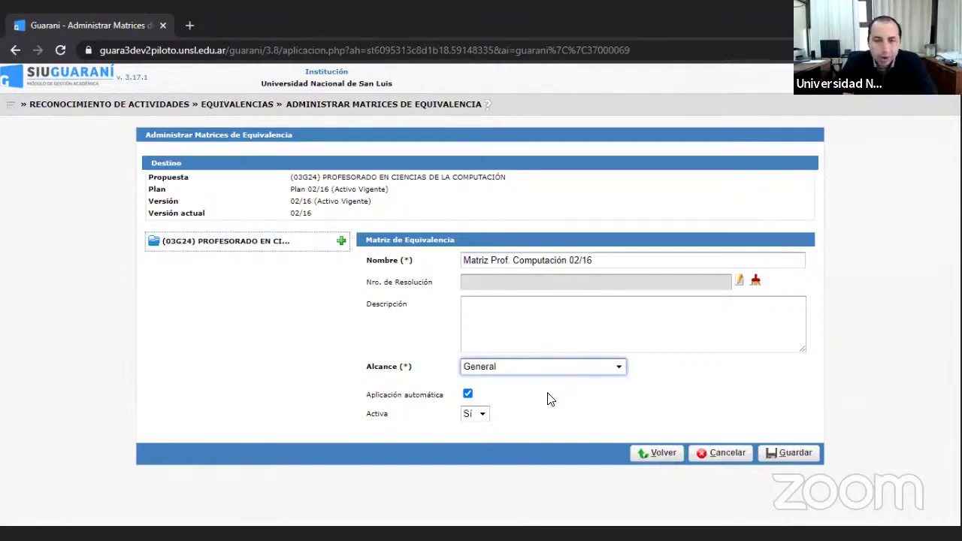
Step: Set the scope to Entre Propuestas with (03G03) LICENCIATURA EN CIENCIAS DE LA COMPUTACIÓN as source proposal, and save the matrix
left_click(620, 370)
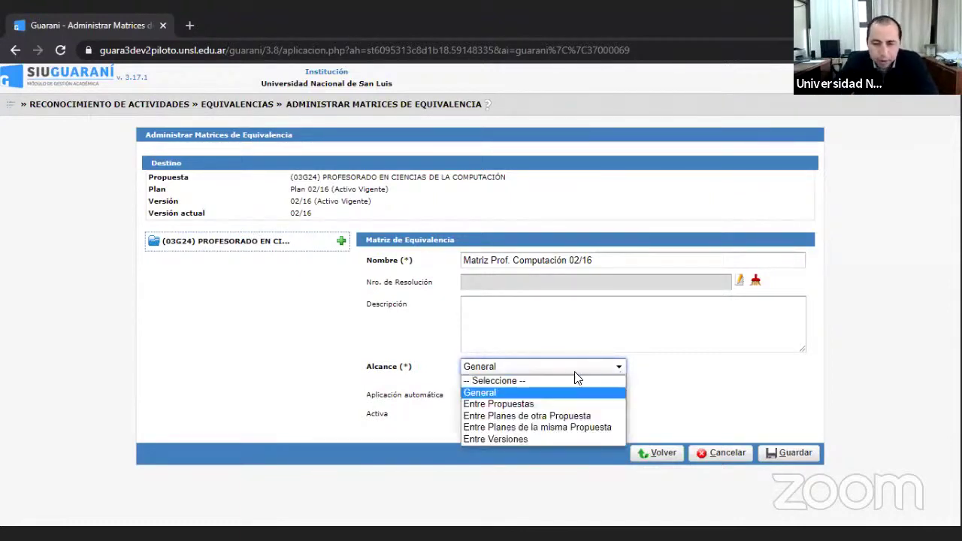
left_click(529, 406)
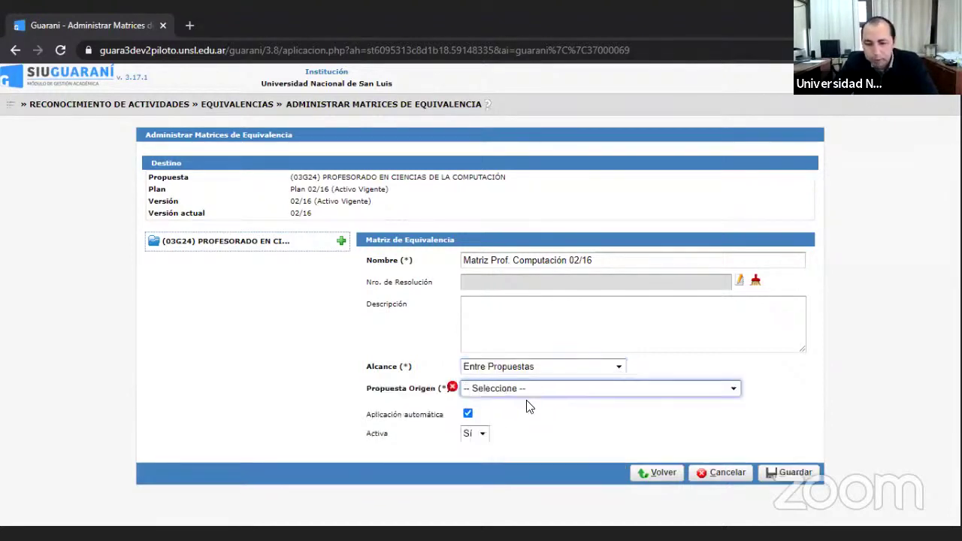
left_click(732, 390)
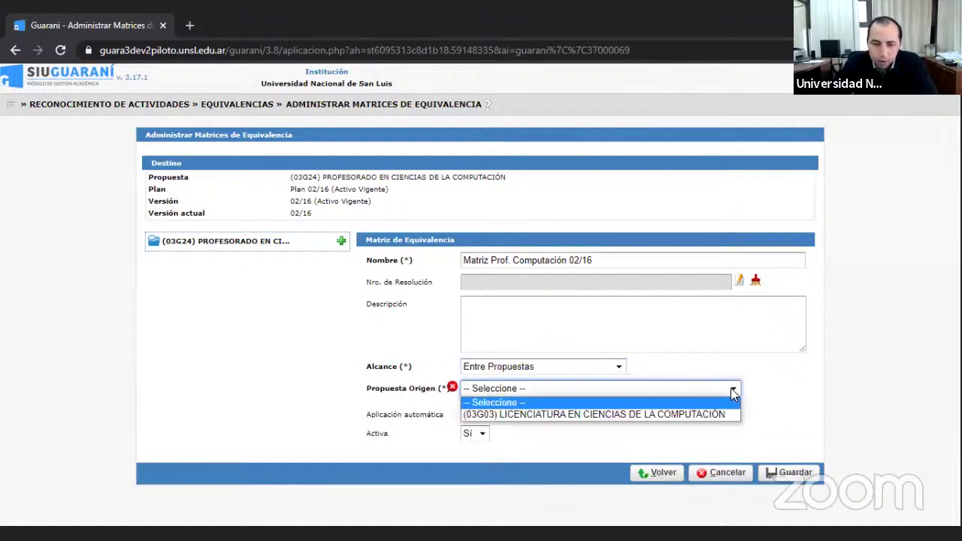
left_click(689, 413)
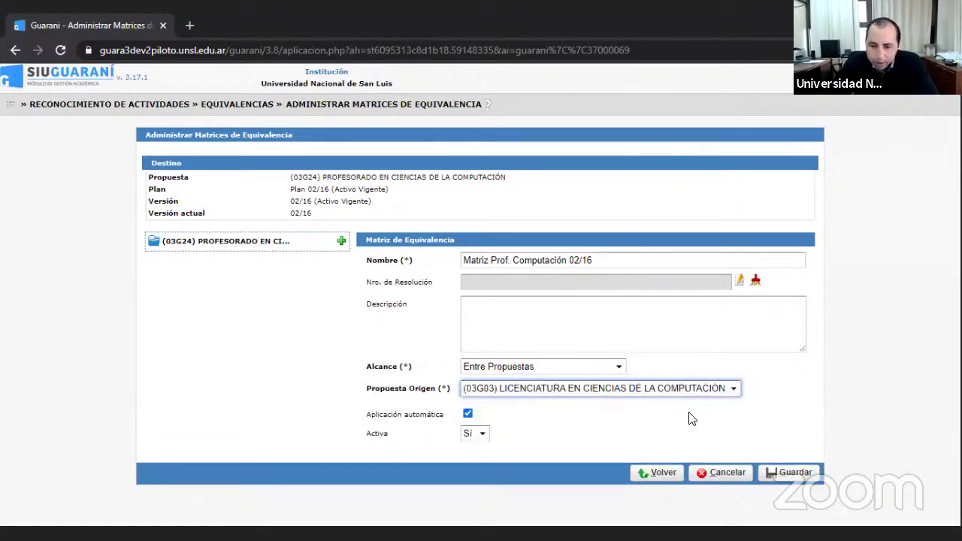
left_click(794, 470)
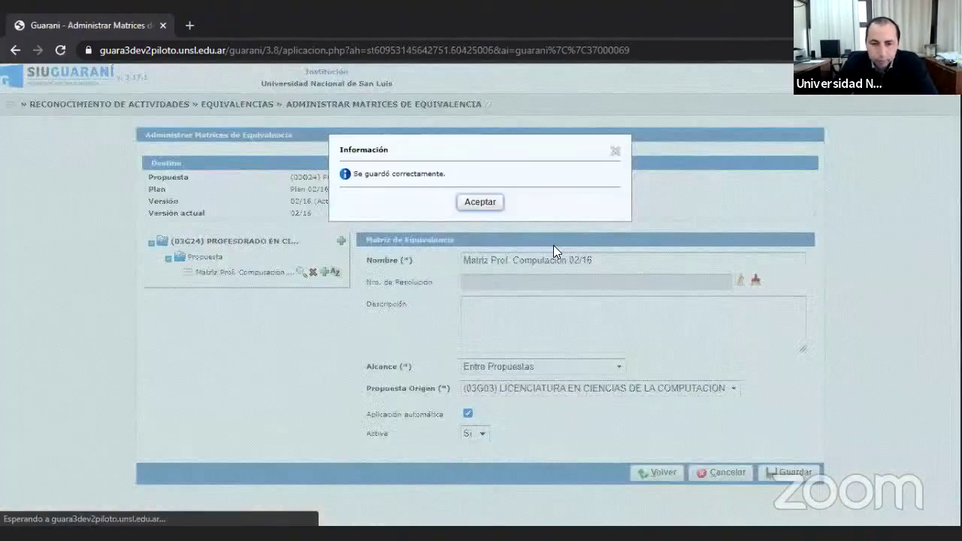
left_click(480, 203)
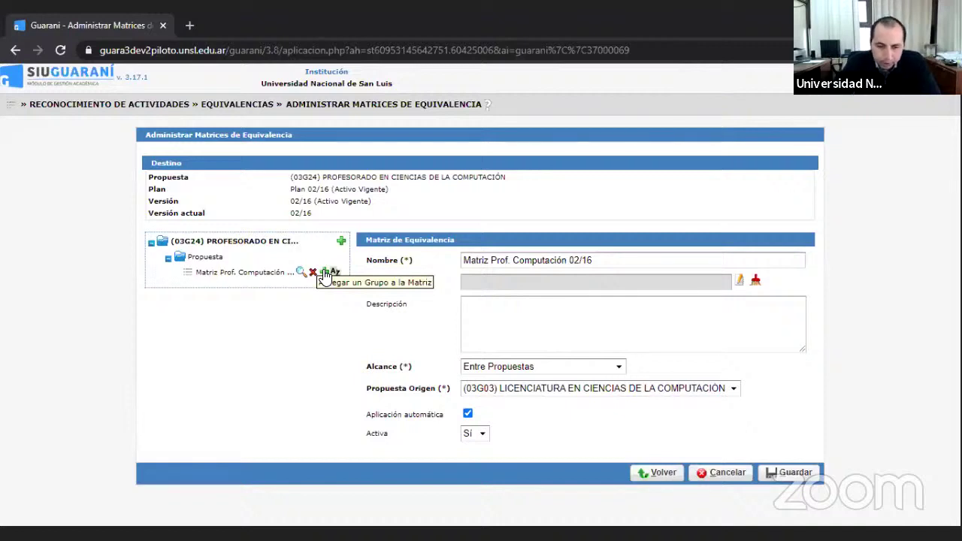
Step: Add a group named "Grupo 1" to the saved matrix and enable Traslada Nota for it
left_click(324, 274)
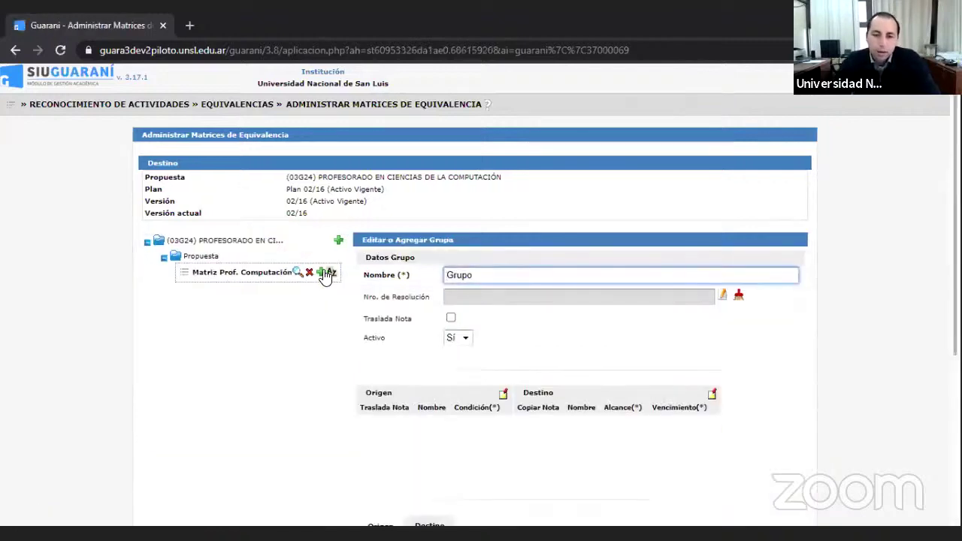
left_click(549, 275)
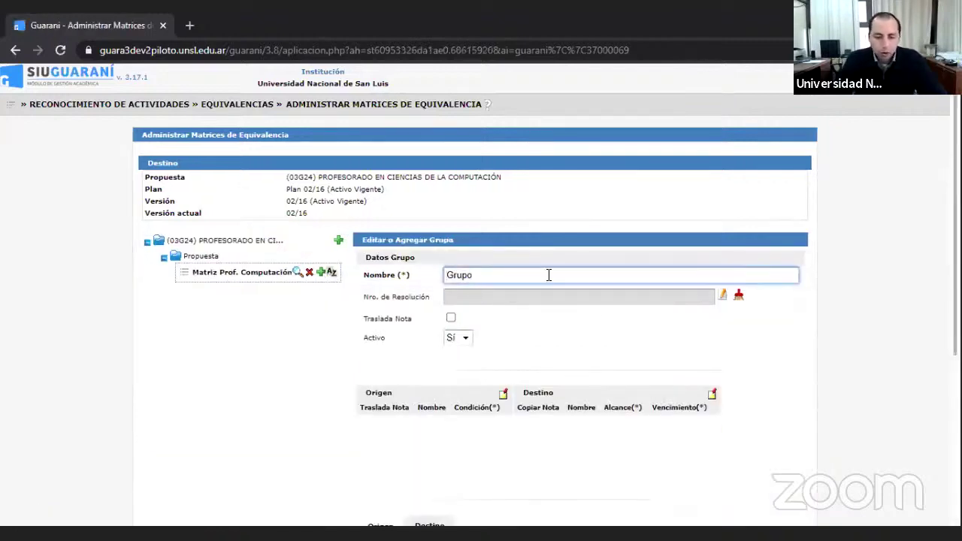
type("1")
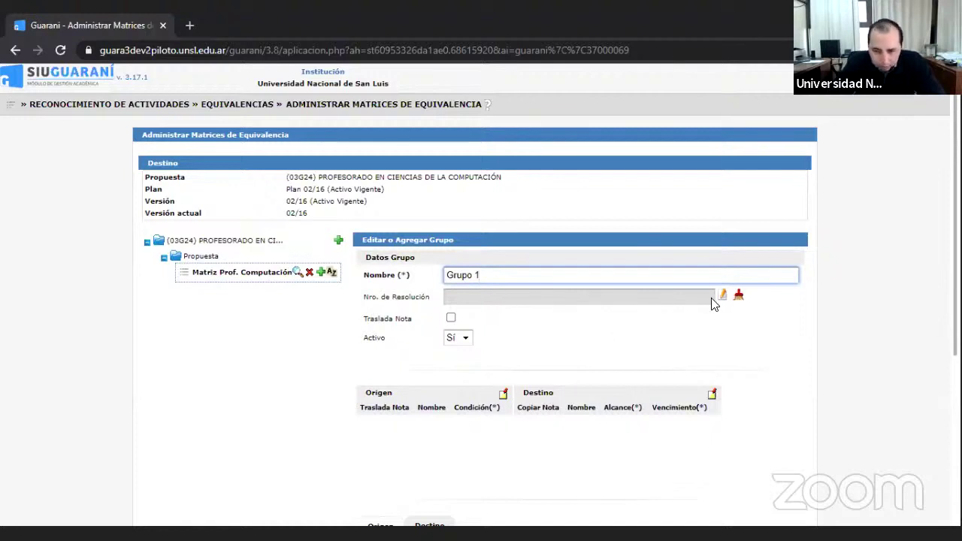
left_click(451, 319)
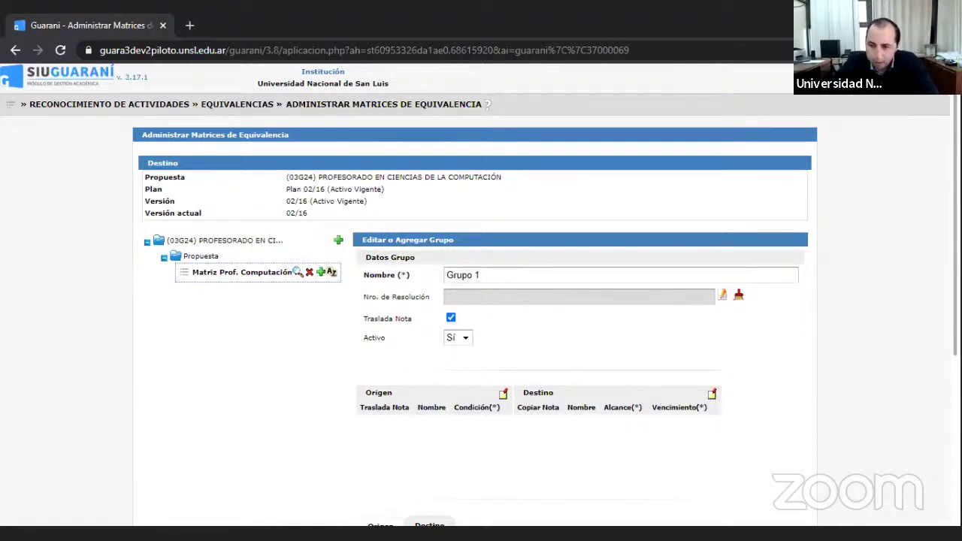
Step: List the source proposal's activities without a name filter and add (03G03M0003) ALGEBRA I as the group's origin activity
scroll(481, 301, "down", 3)
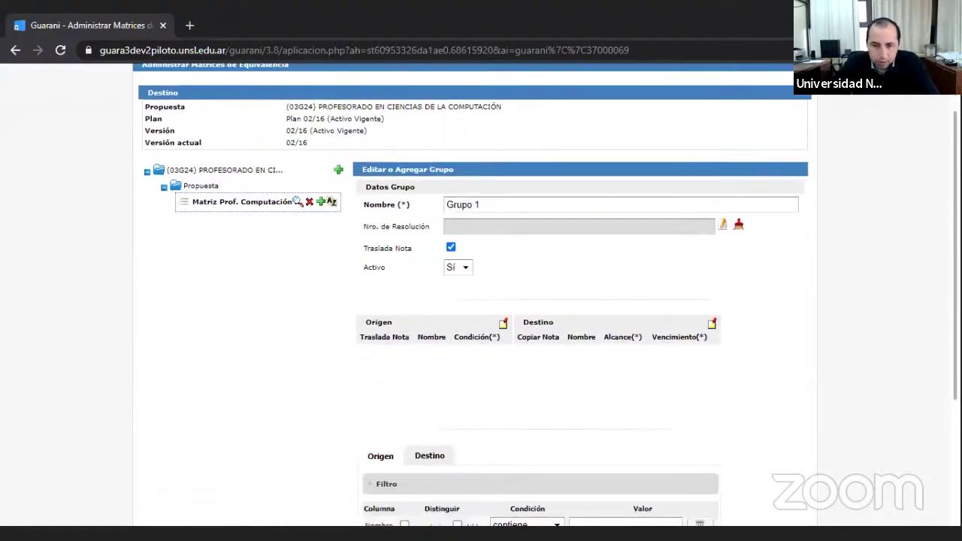
scroll(481, 300, "down", 1)
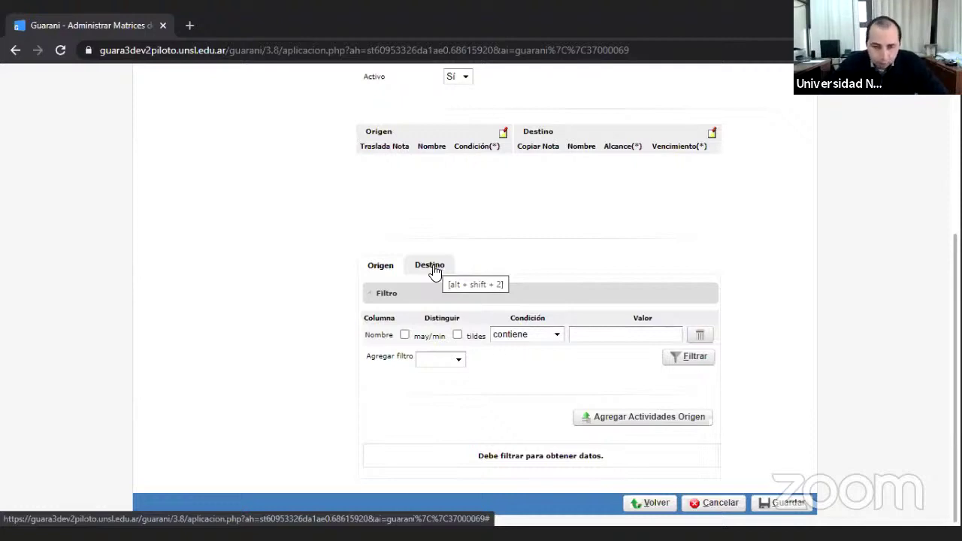
left_click(689, 358)
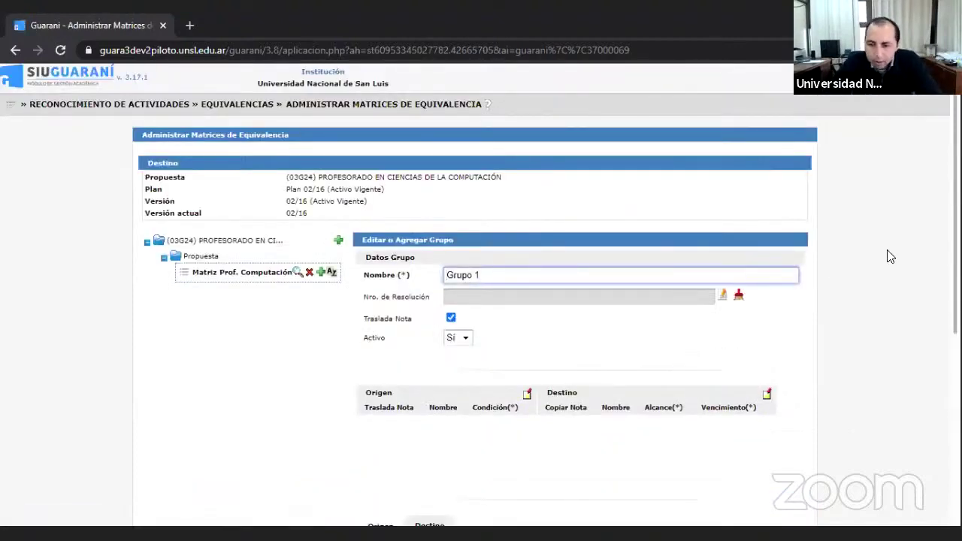
scroll(481, 301, "down", 4)
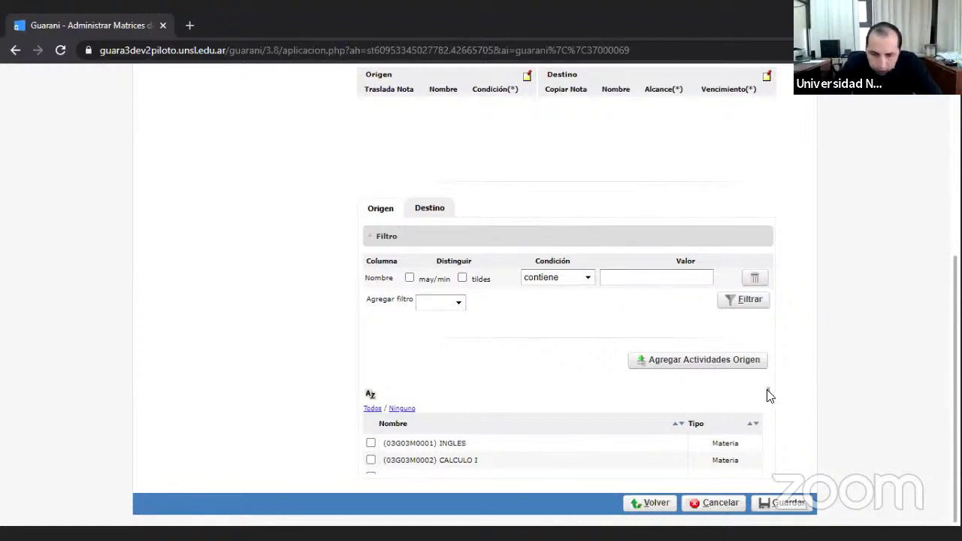
scroll(769, 400, "down", 1)
scroll(768, 399, "down", 2)
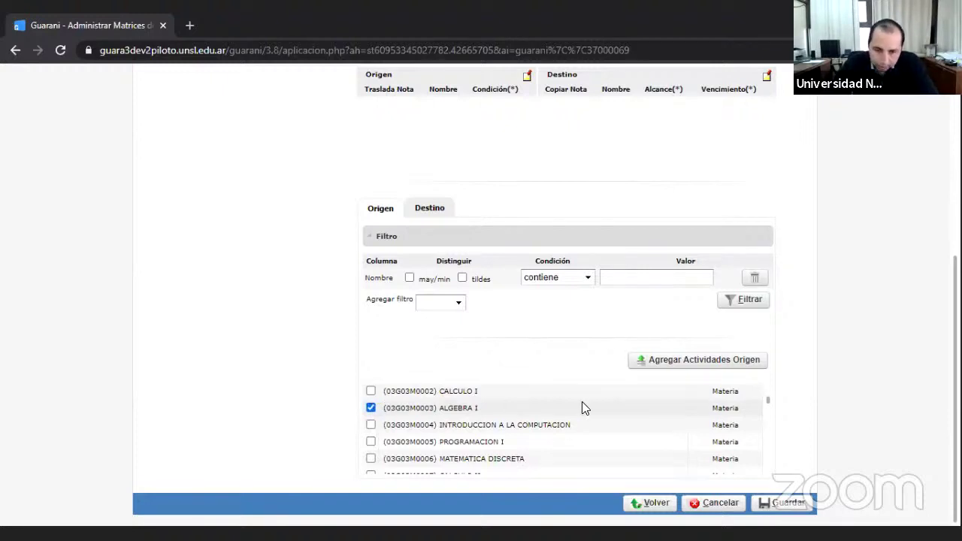
left_click(668, 361)
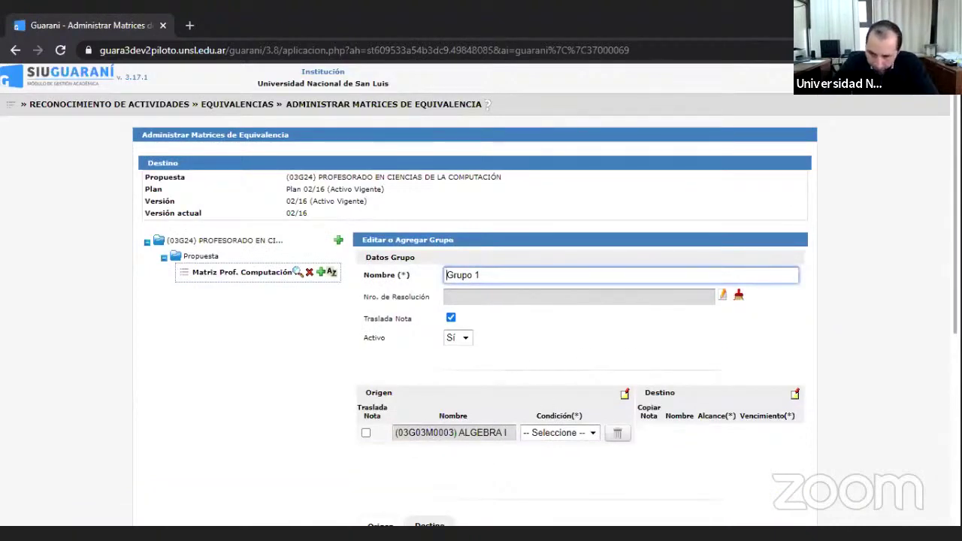
Step: Enable Traslada Nota for the ALGEBRA I origin activity and set its condition to Aprobada
scroll(547, 295, "down", 2)
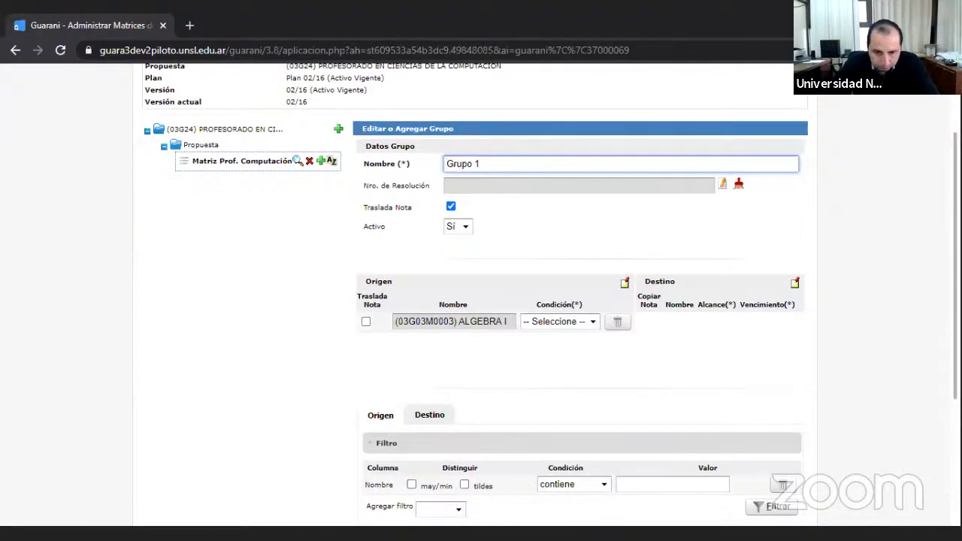
left_click(366, 323)
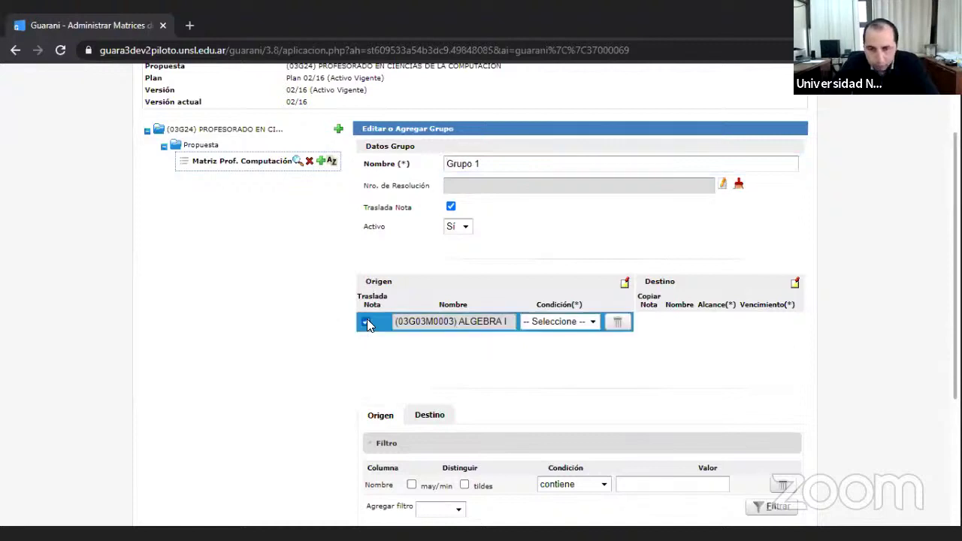
left_click(594, 323)
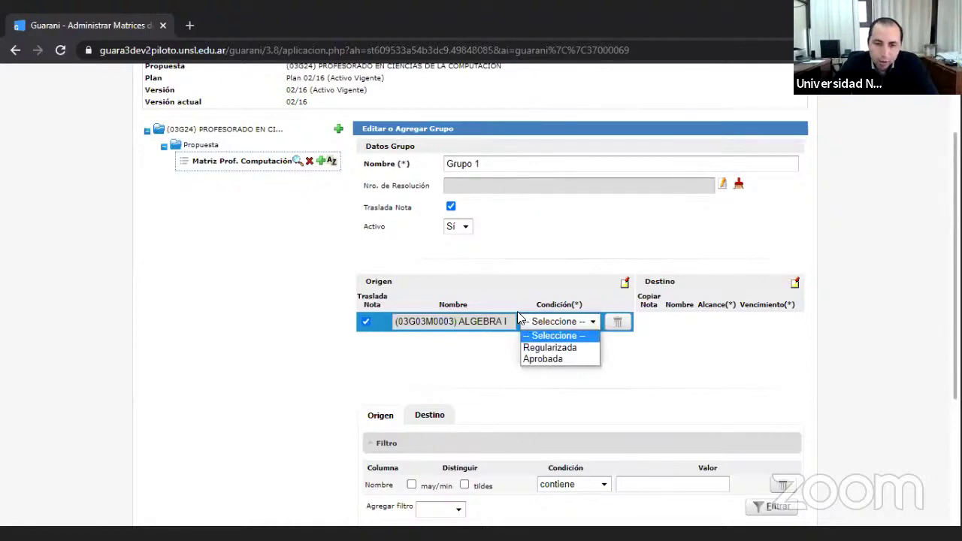
left_click(542, 360)
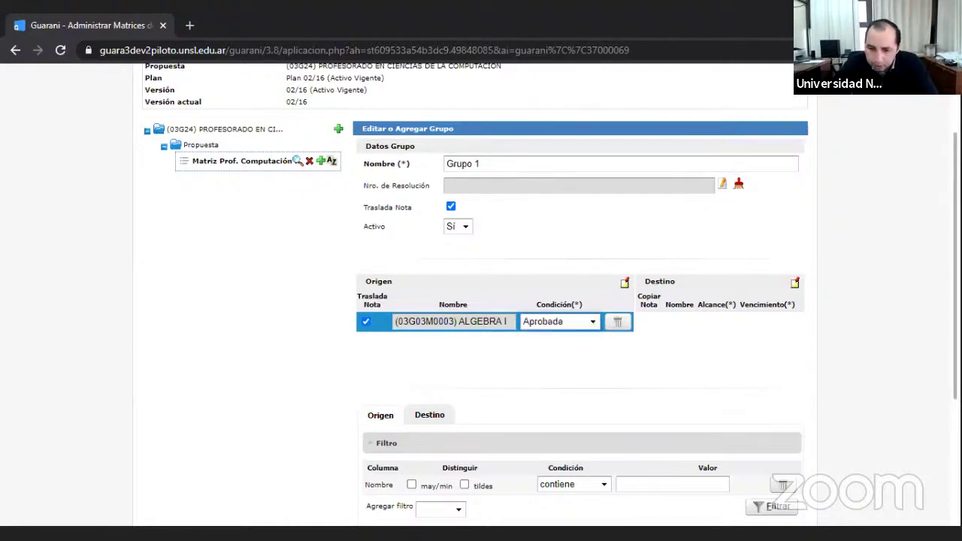
Step: List the destination proposal's activities without a name filter and add (03G24M0003) ALGEBRA I as Grupo 1's destination activity
left_click(430, 415)
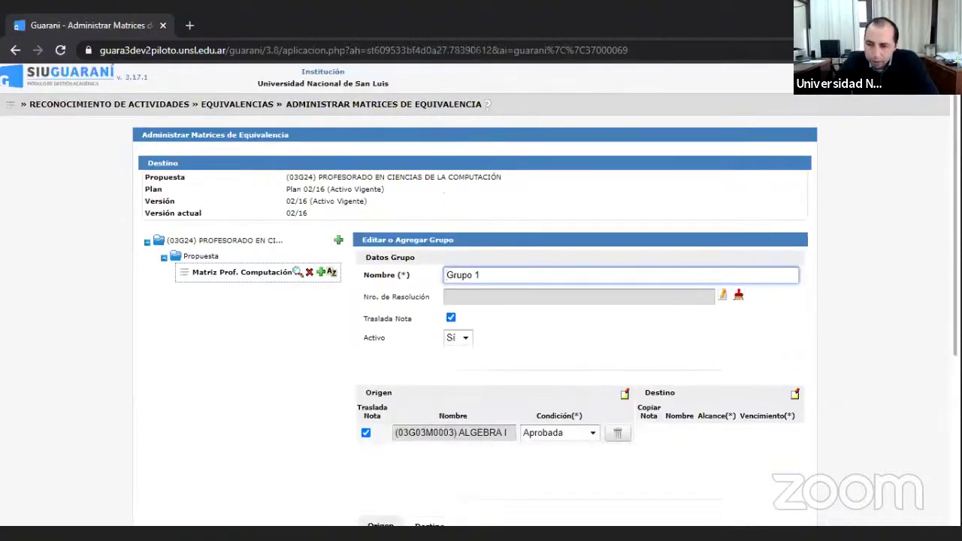
scroll(904, 416, "down", 4)
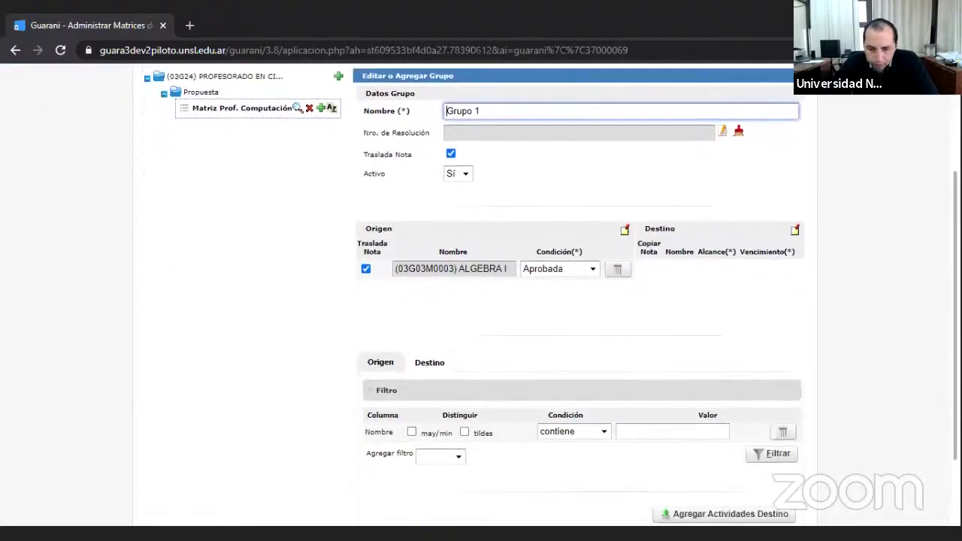
left_click(778, 363)
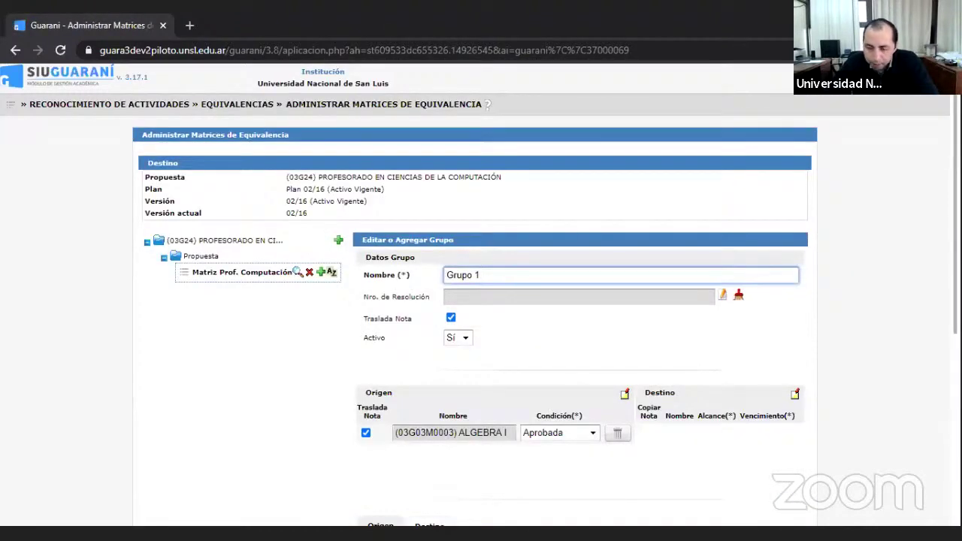
scroll(545, 301, "down", 2)
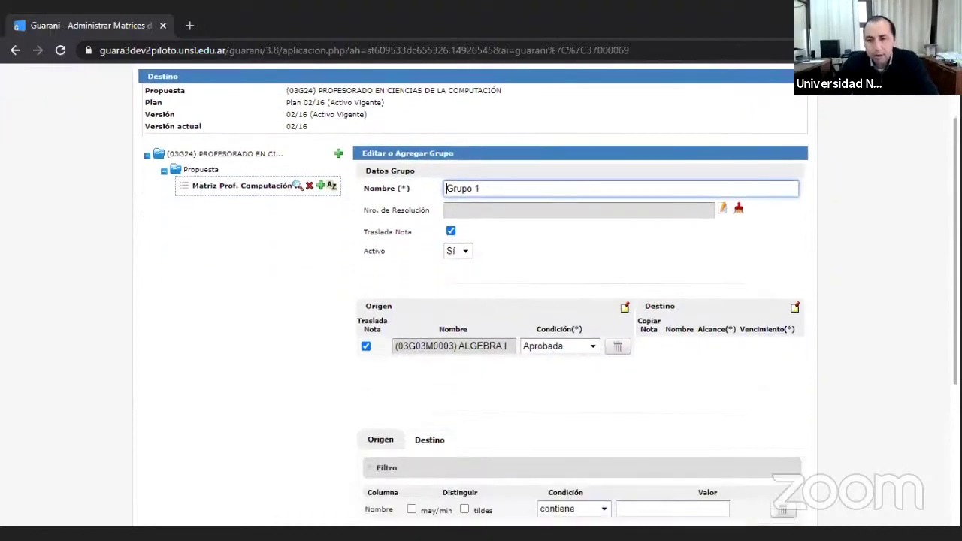
scroll(545, 300, "down", 2)
scroll(544, 300, "down", 4)
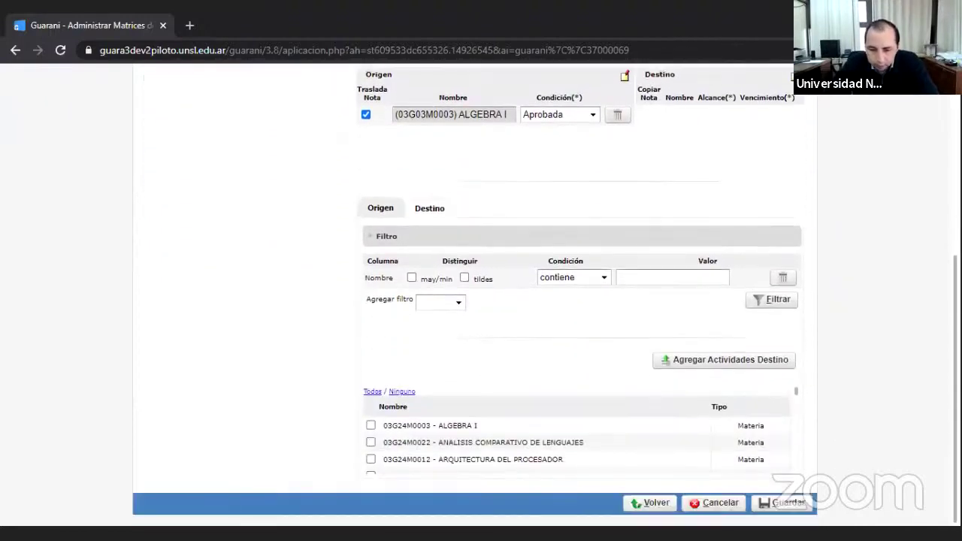
left_click(371, 427)
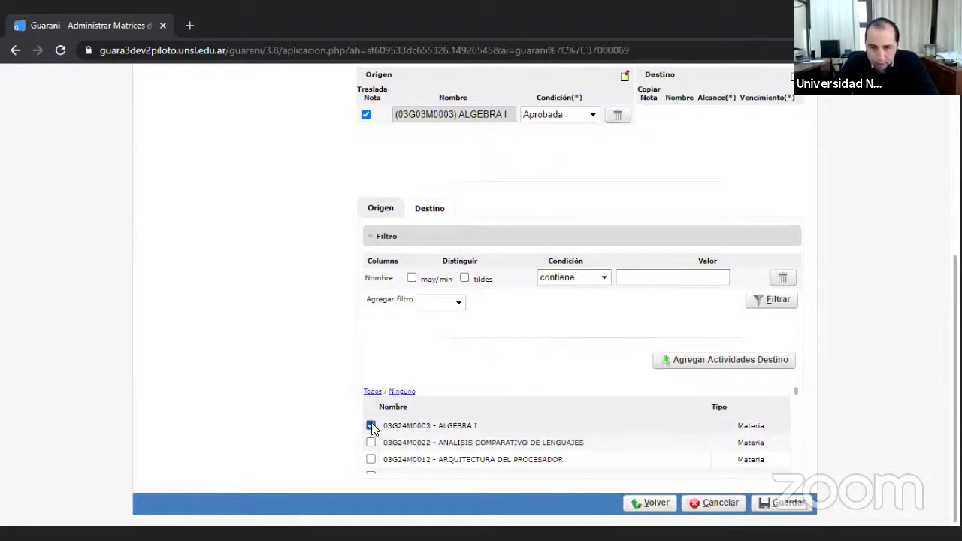
left_click(687, 361)
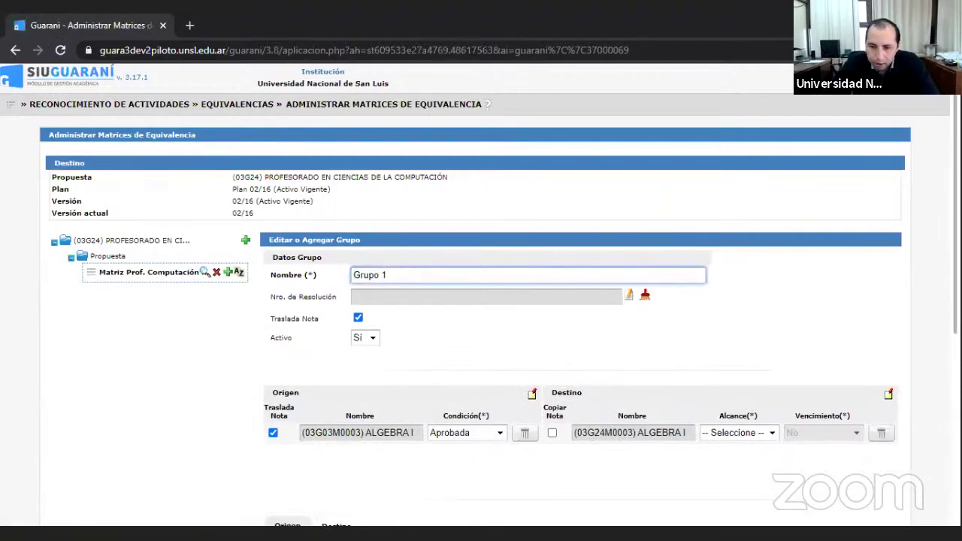
Step: Enable Copiar Nota for the destination ALGEBRA I activity, and set its Alcance to Regularizada and its Vencimiento to Sí
scroll(600, 339, "down", 2)
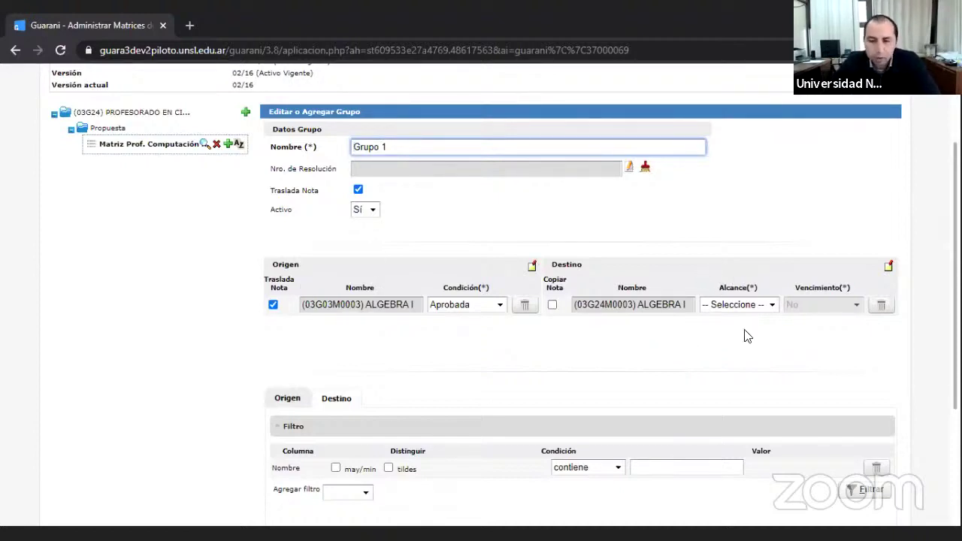
left_click(552, 306)
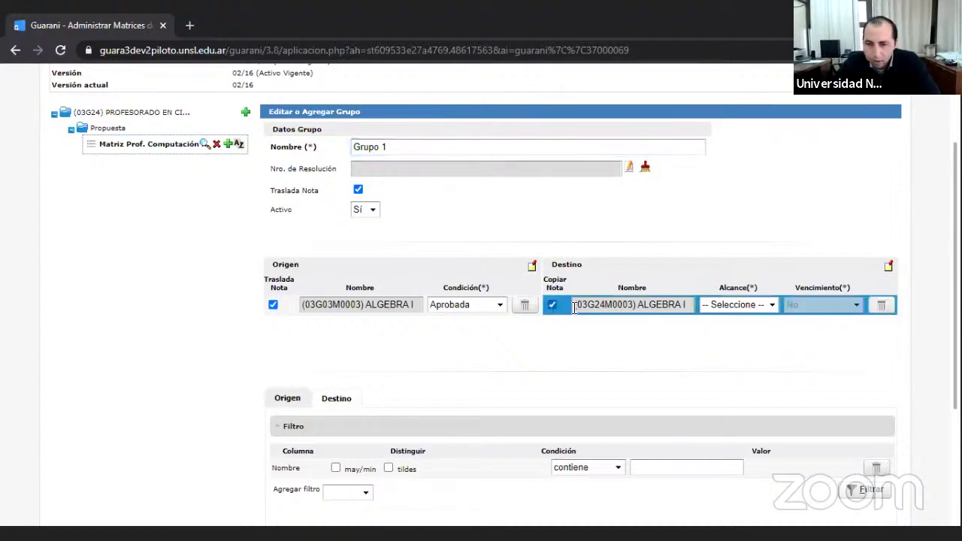
left_click(773, 305)
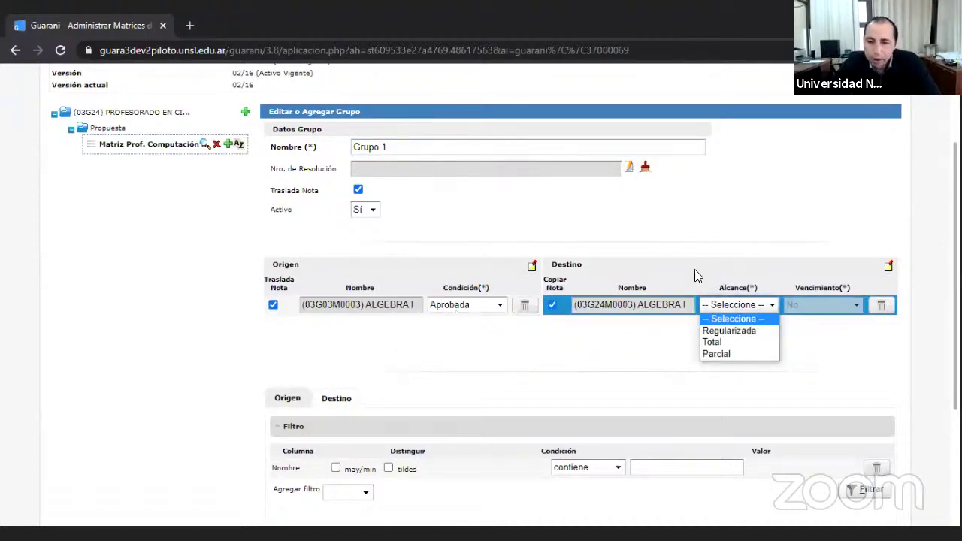
key("p")
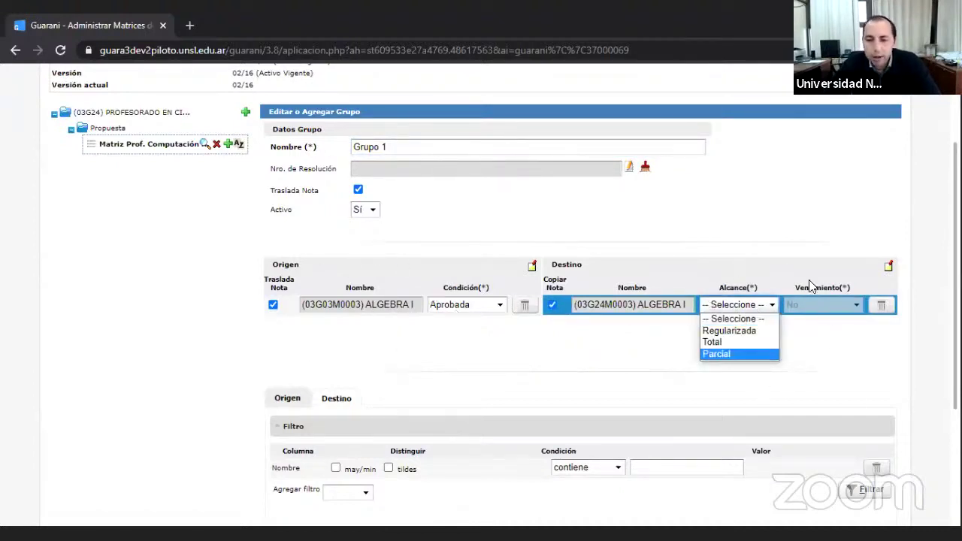
left_click(740, 333)
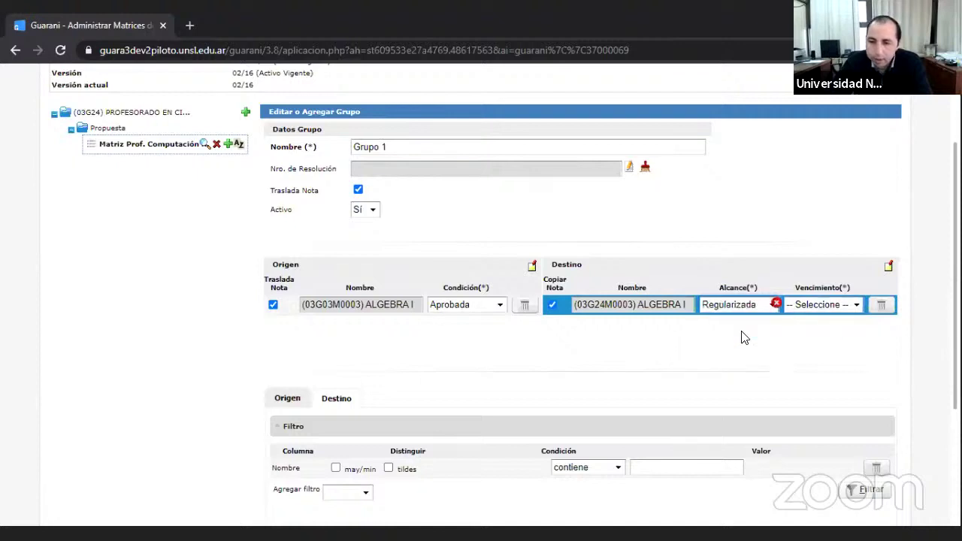
left_click(857, 306)
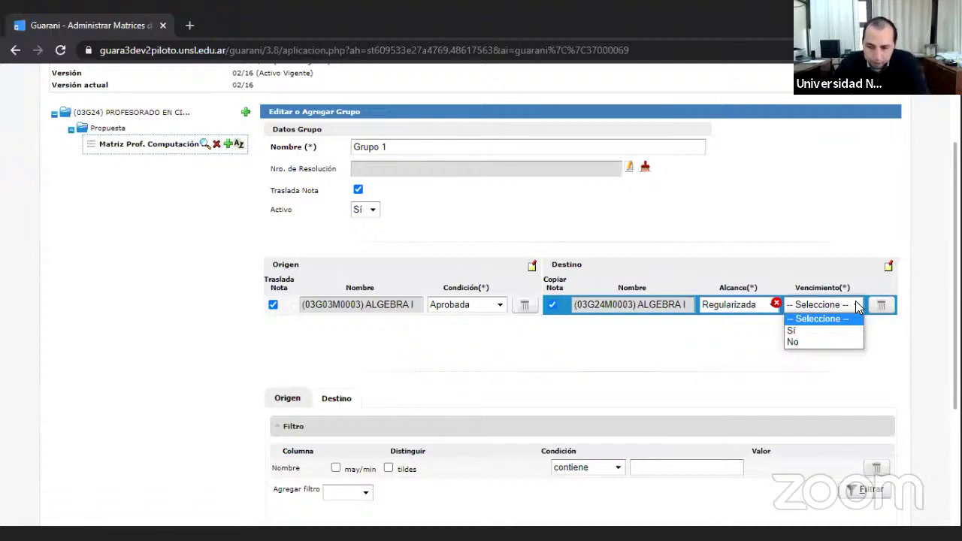
left_click(812, 330)
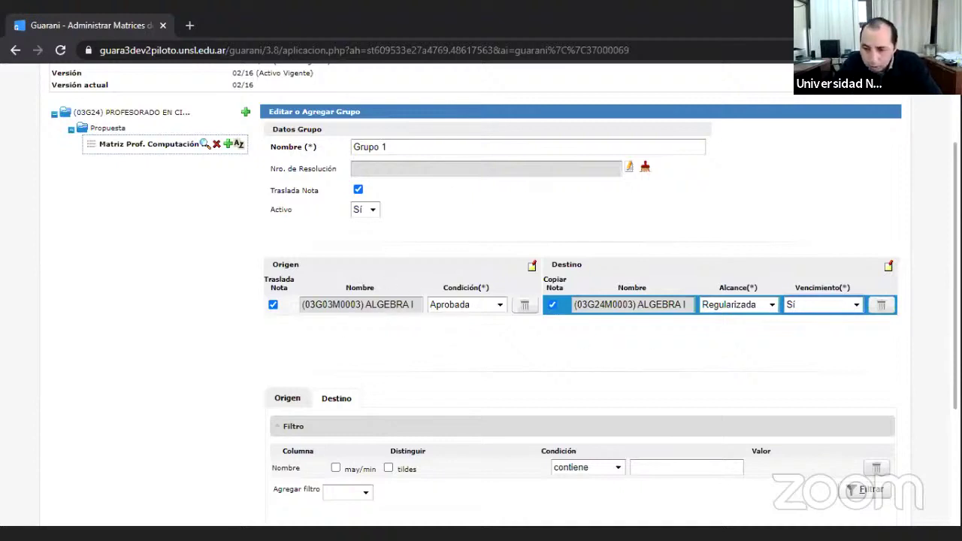
scroll(517, 295, "down", 3)
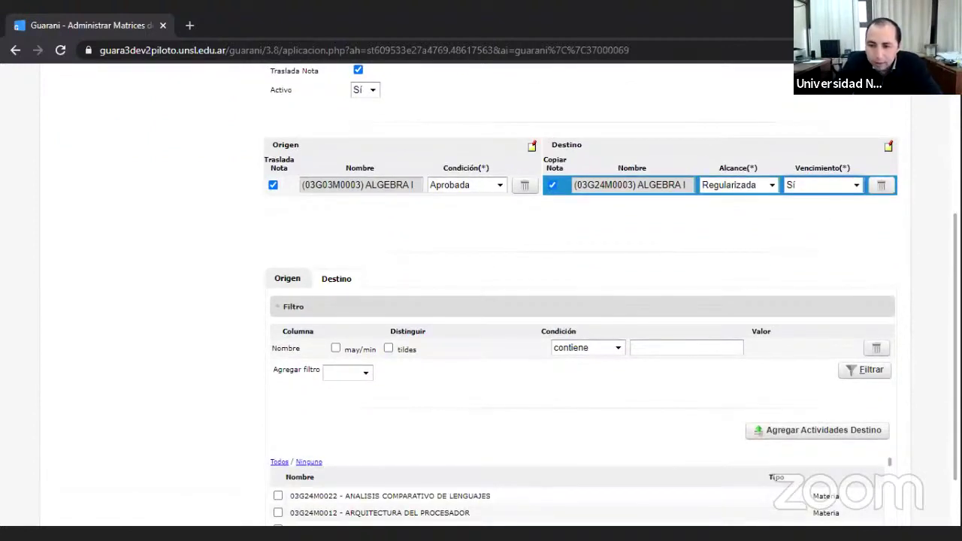
scroll(517, 294, "down", 2)
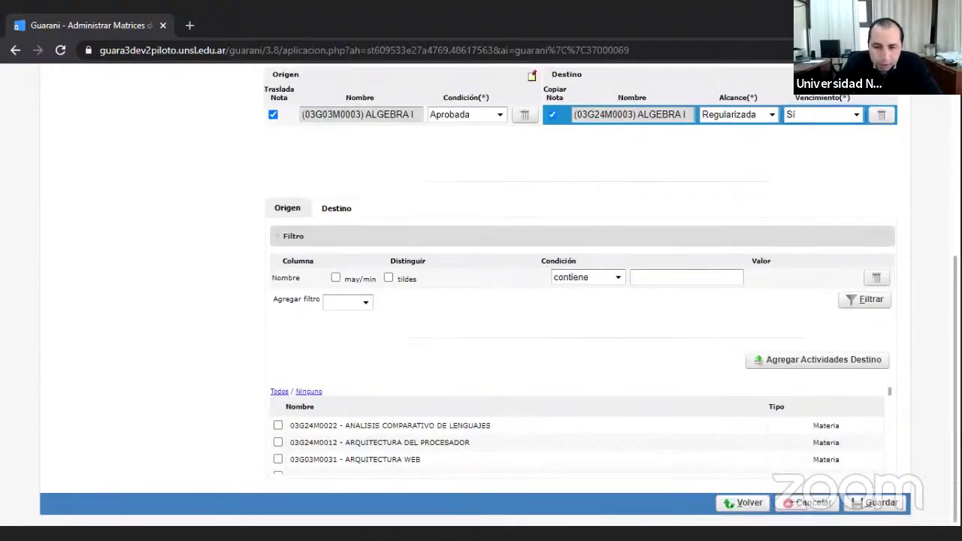
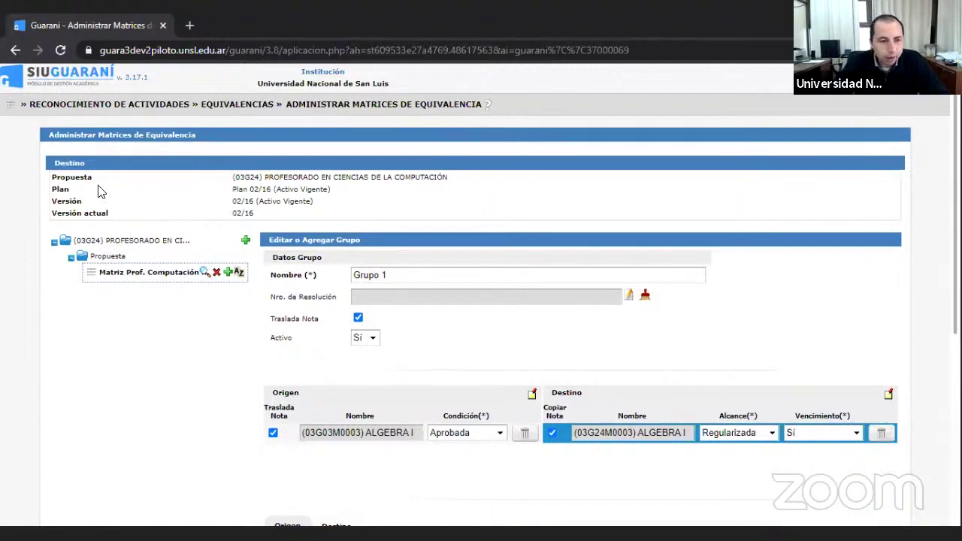
Step: Open the Procesar Matrices de Equivalencia operation under Reconocimiento de Actividades, Equivalencias, leaving the group without saving
left_click(11, 107)
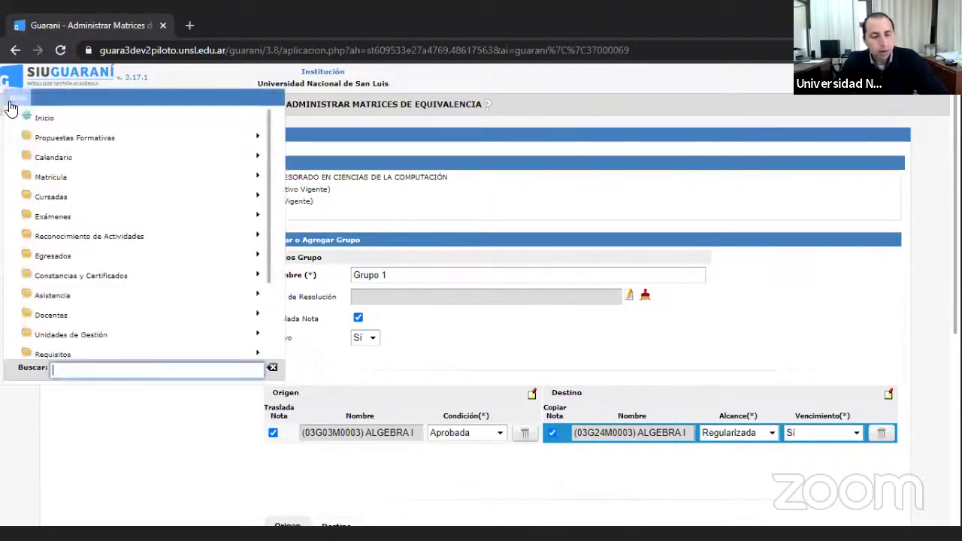
left_click(81, 239)
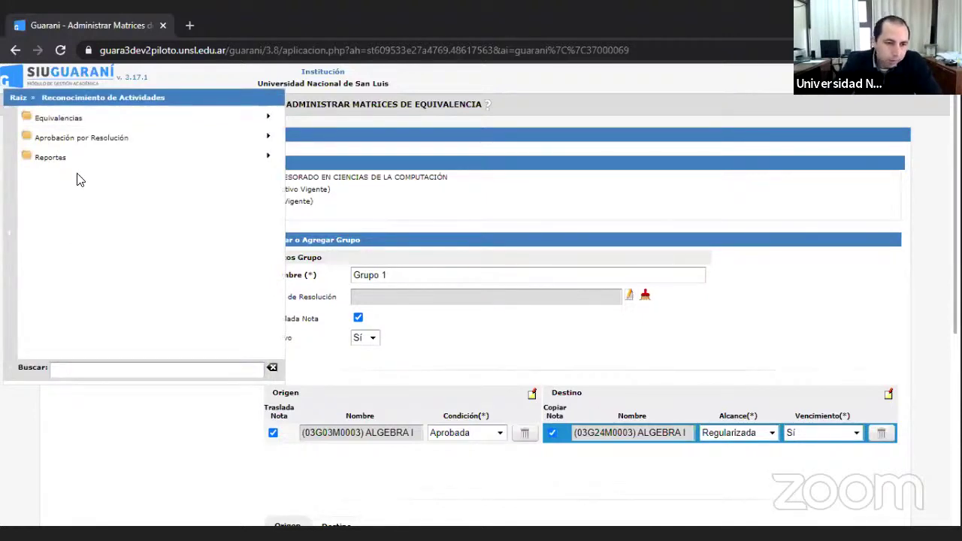
left_click(71, 121)
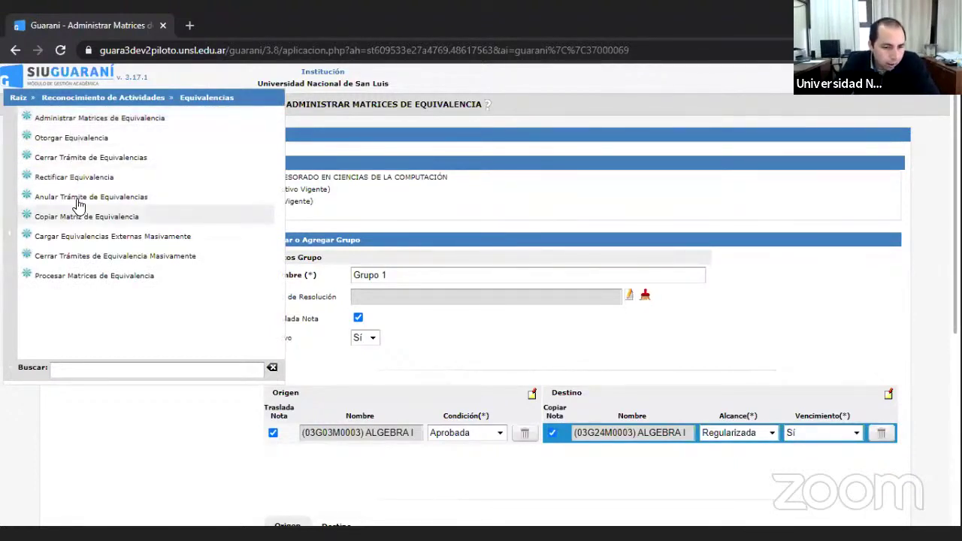
left_click(91, 276)
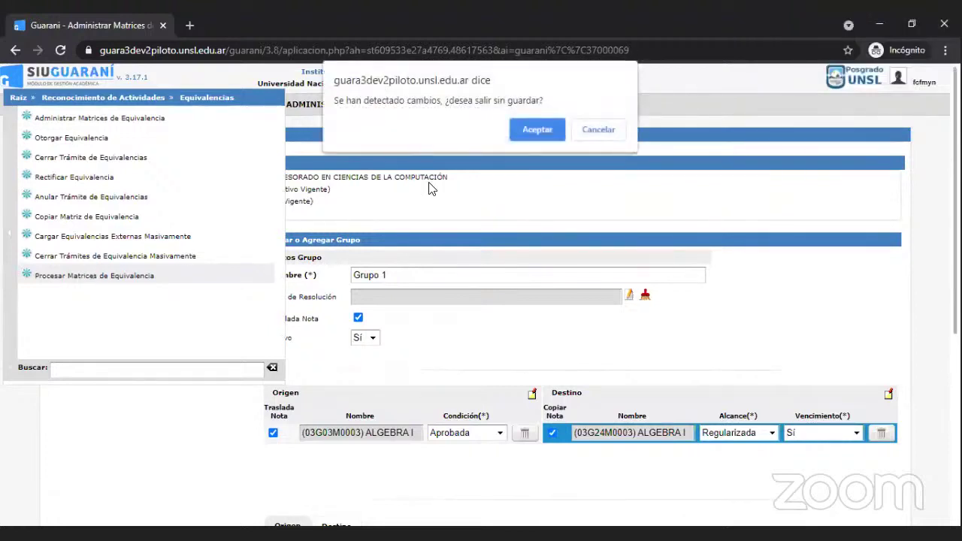
left_click(536, 127)
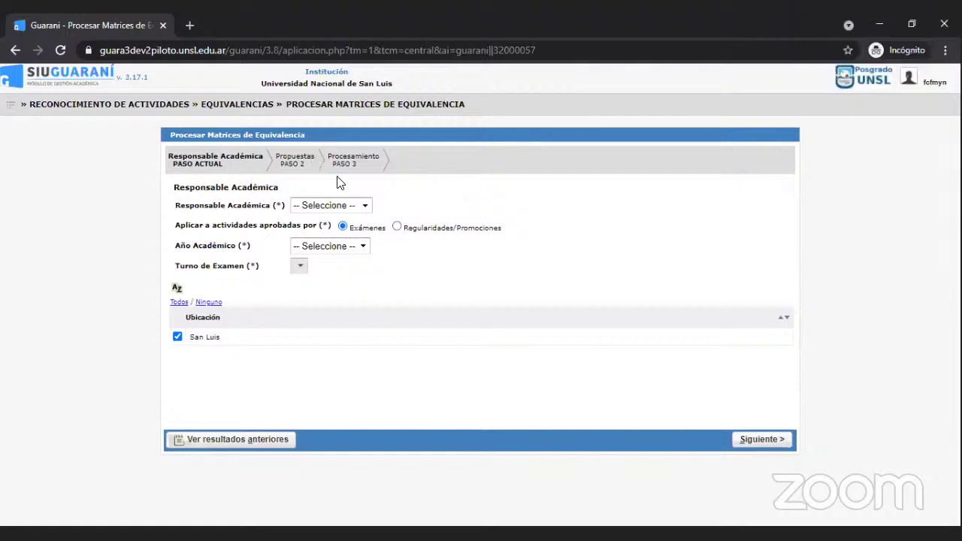
Step: Set the processing criteria to FACULTAD SIU, activities approved by Exámenes, academic year 2020 and exam turn Marzo 2021, and continue to the proposals
left_click(366, 206)
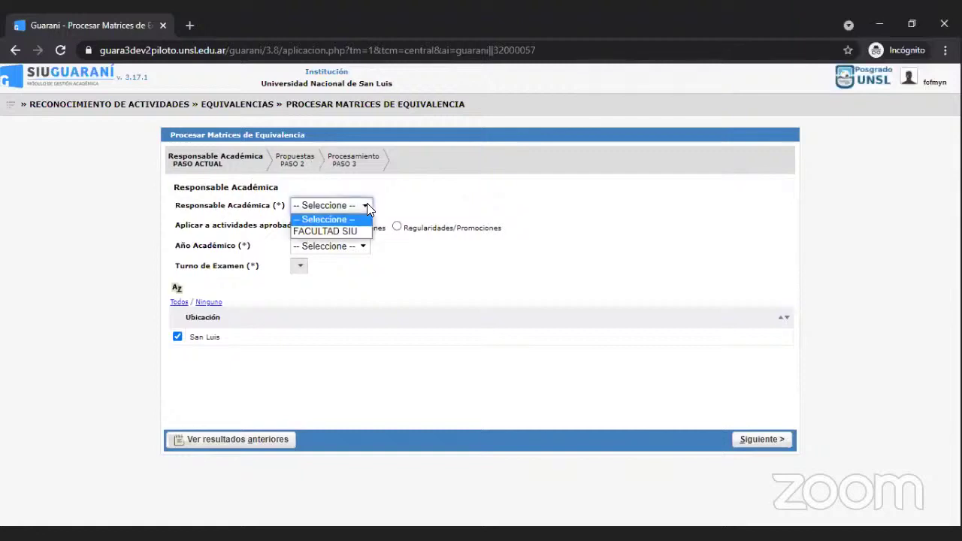
left_click(342, 231)
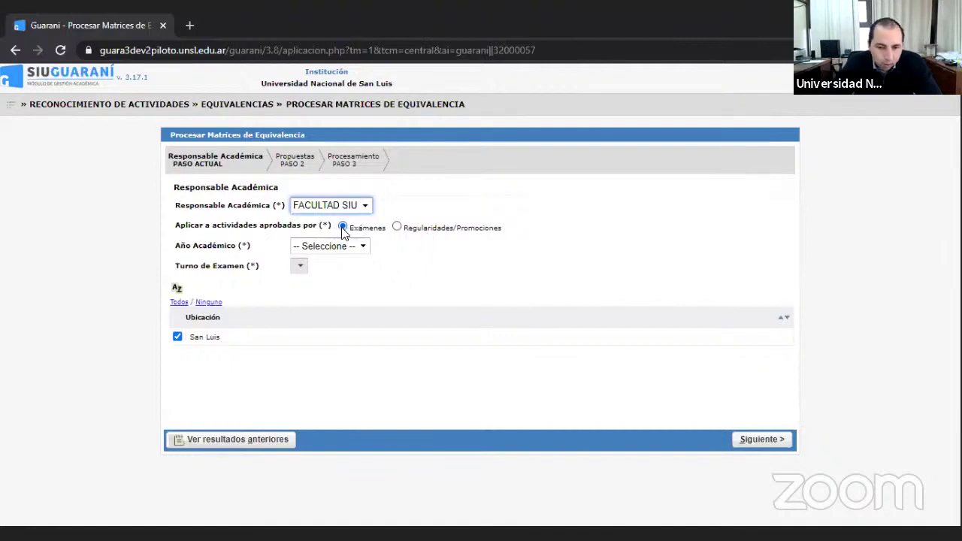
left_click(397, 228)
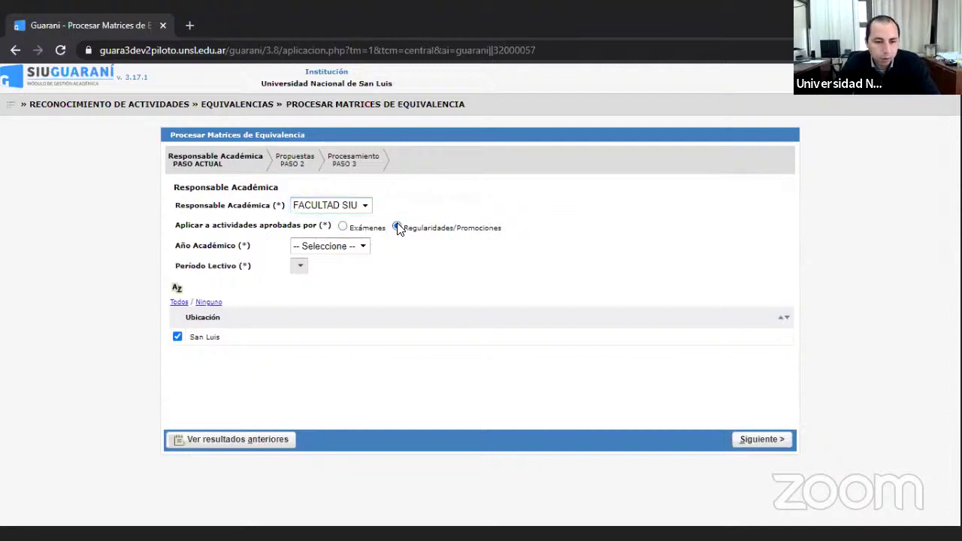
left_click(343, 227)
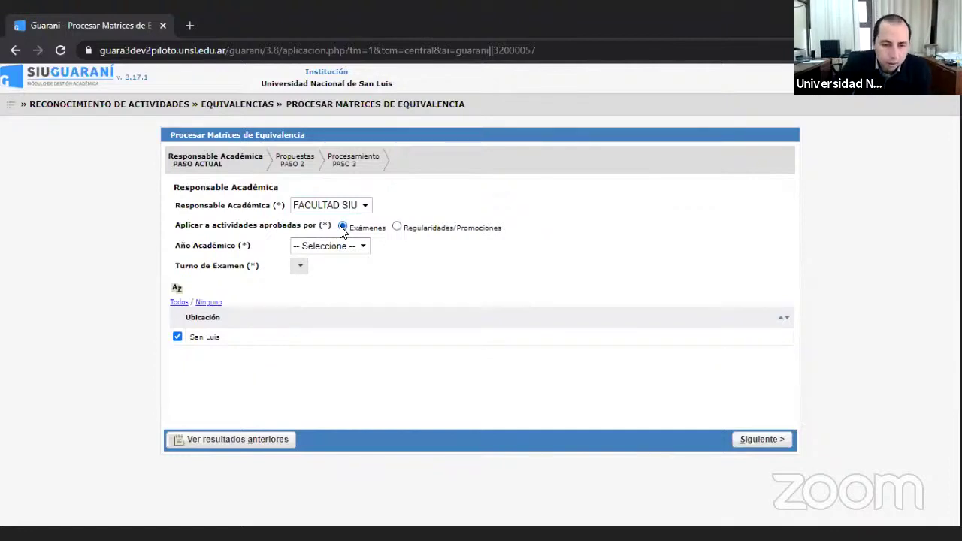
left_click(365, 248)
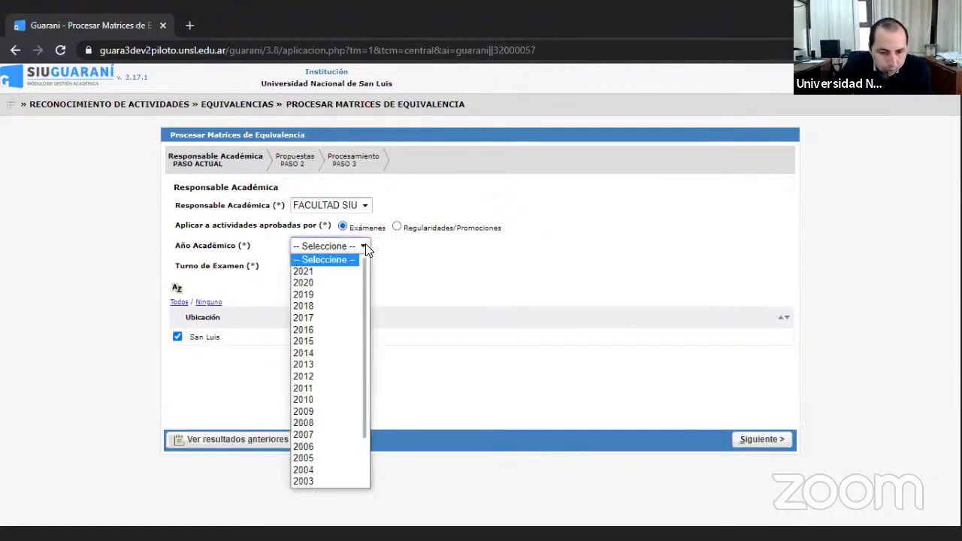
left_click(321, 282)
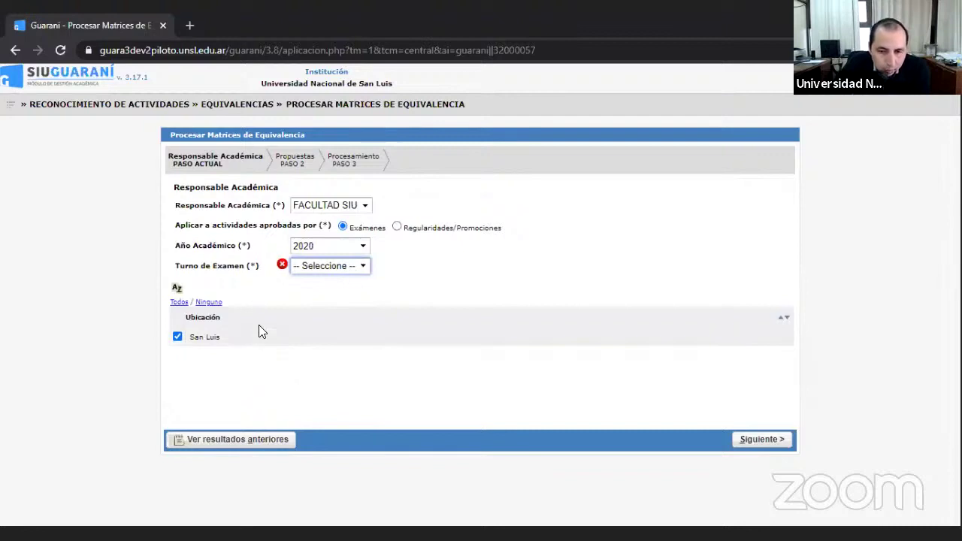
left_click(362, 267)
left_click(337, 292)
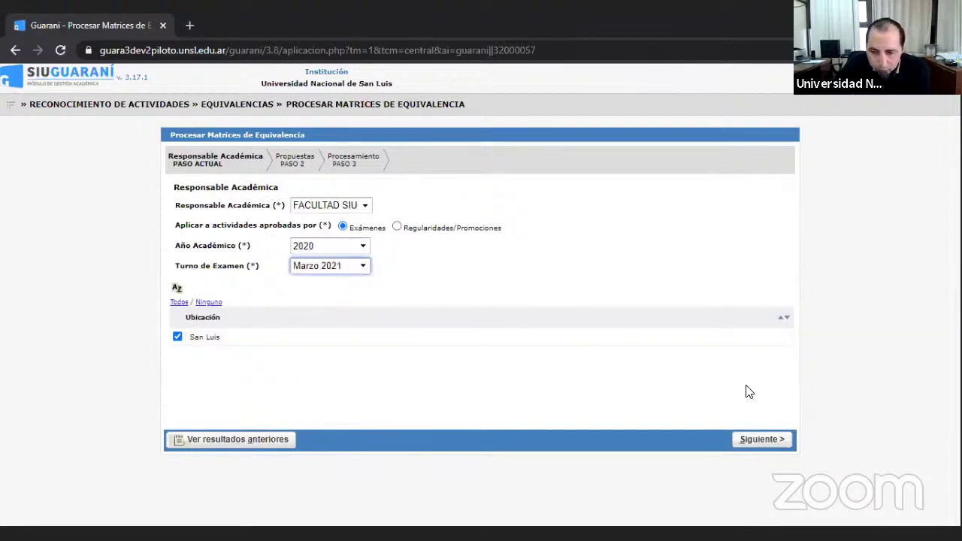
left_click(761, 436)
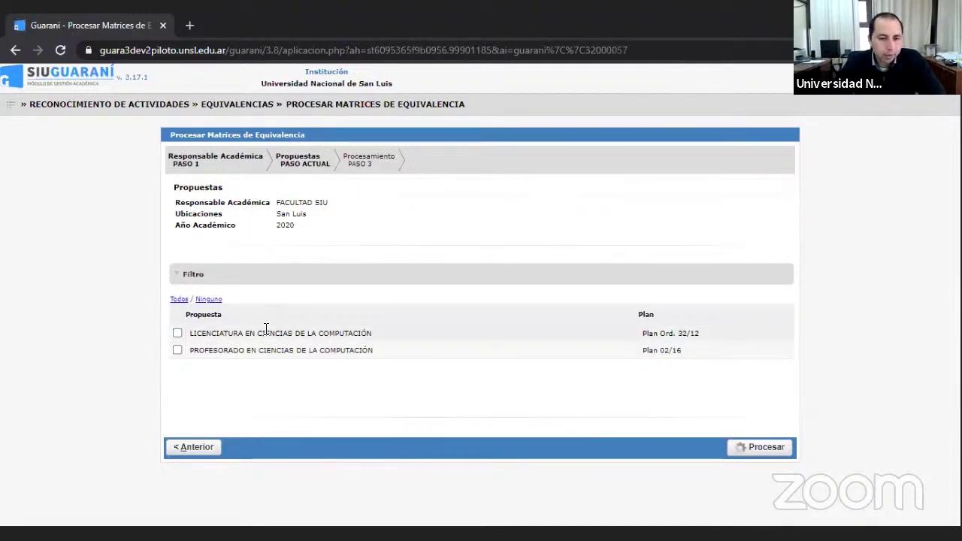
Step: Select PROFESORADO EN CIENCIAS DE LA COMPUTACIÓN, Plan 02/16, and process its equivalence matrices
left_click(178, 351)
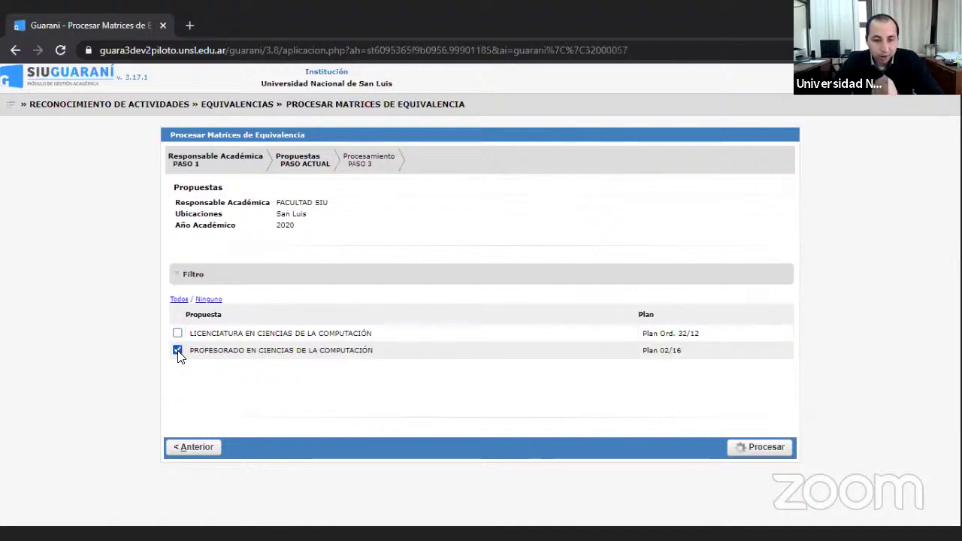
left_click(177, 351)
left_click(177, 350)
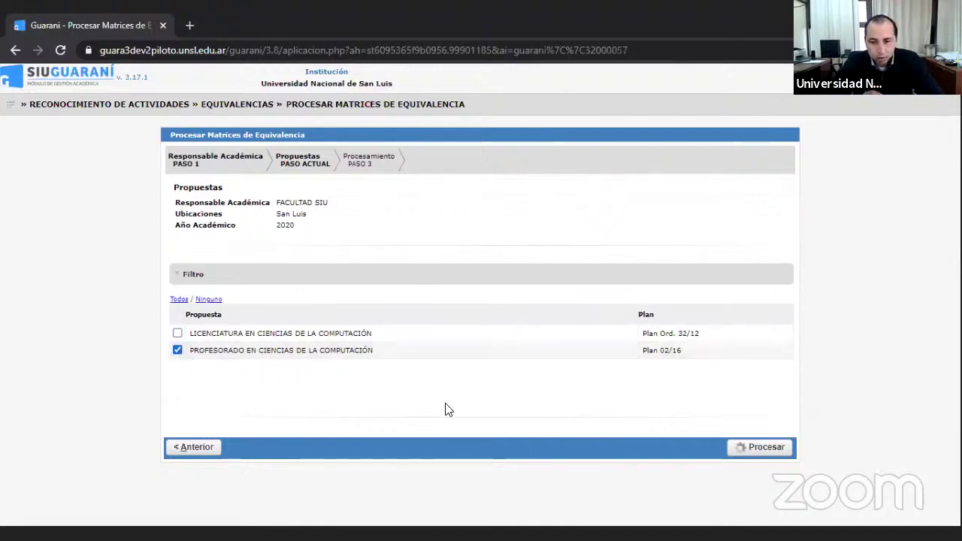
left_click(764, 449)
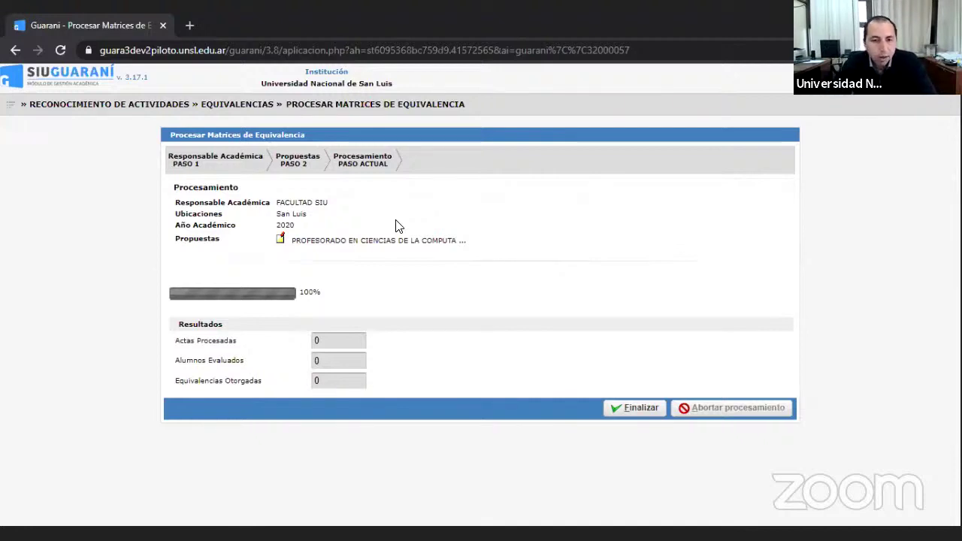
Step: Open the Otorgar Equivalencia operation under Reconocimiento de Actividades, Equivalencias, leaving the matrix processing without saving
left_click(9, 109)
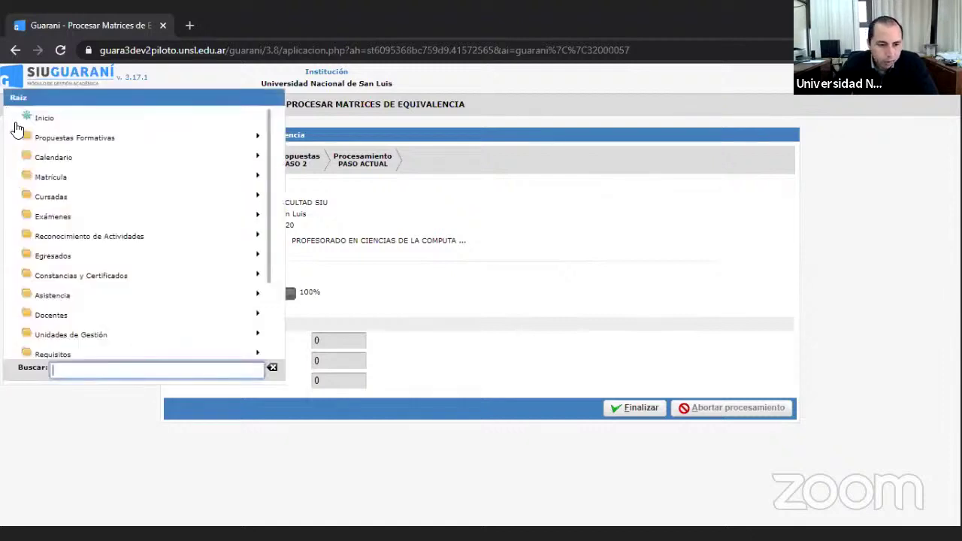
left_click(70, 236)
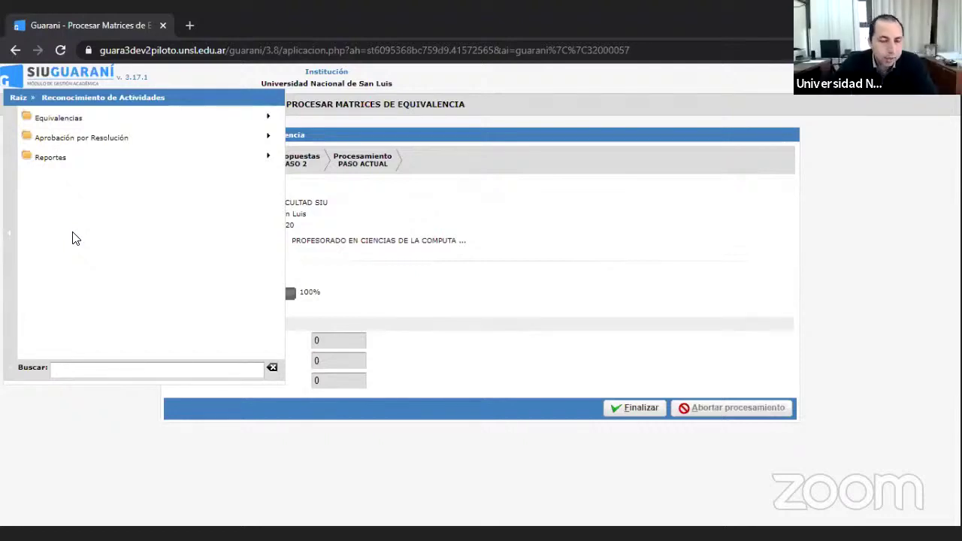
left_click(113, 141)
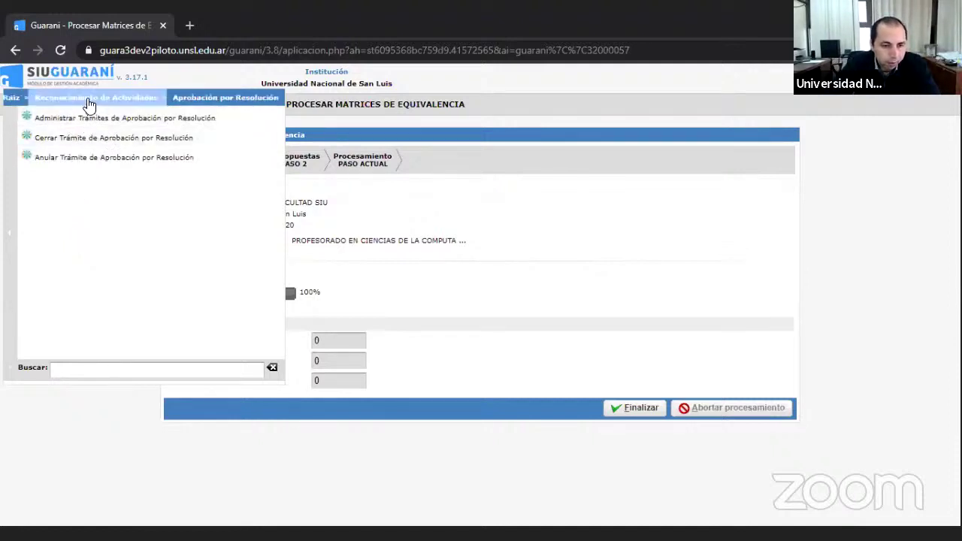
left_click(86, 98)
left_click(87, 118)
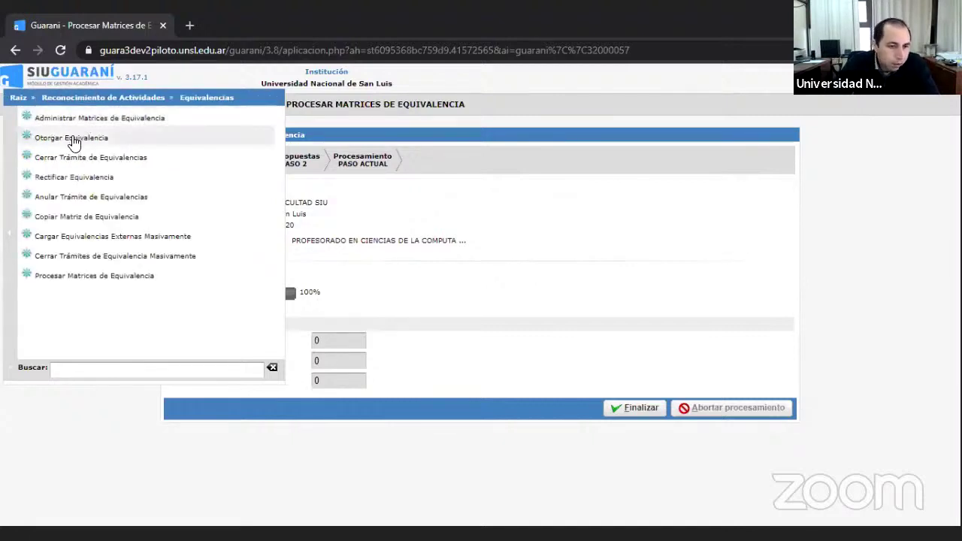
left_click(73, 140)
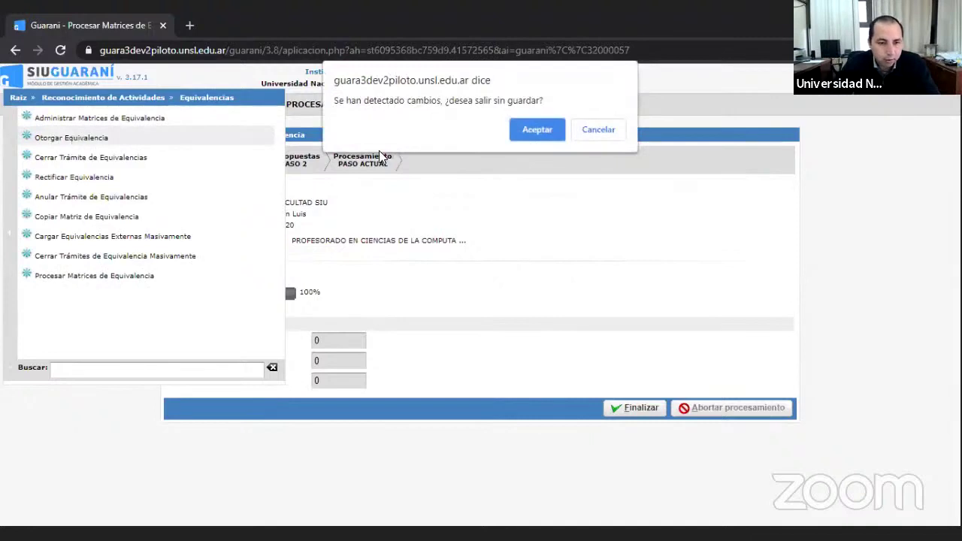
left_click(536, 129)
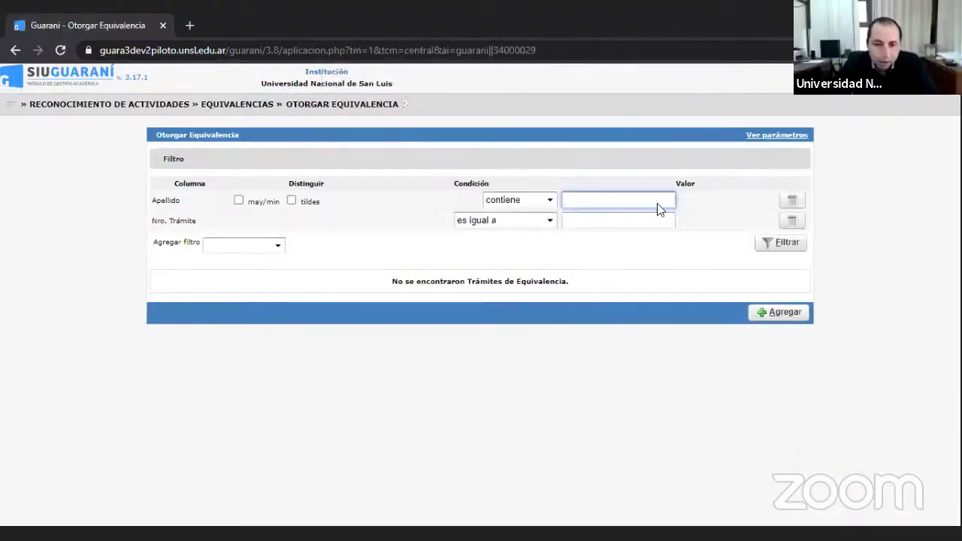
Step: Add an equivalence trámite for the LICENCIATURA EN CIENCIAS DE LA COMPUTACIÓN student, with resolution RCS 01/21 and Fecha Otorgamiento 07/05/2021
left_click(783, 312)
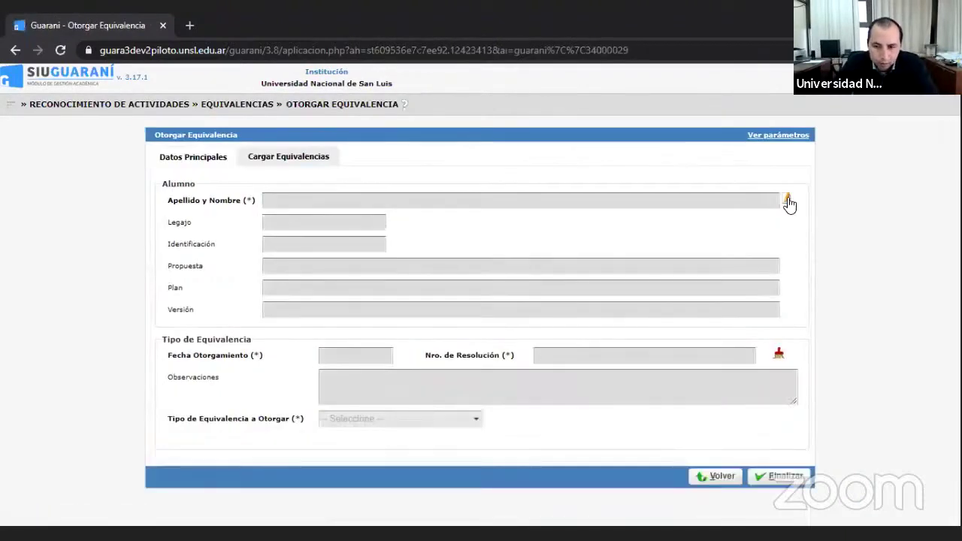
left_click(787, 200)
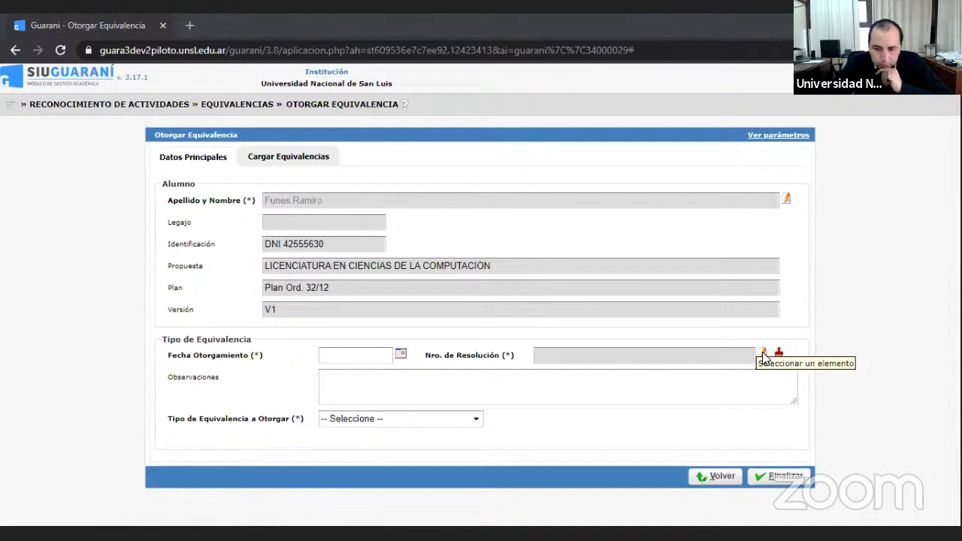
left_click(705, 256)
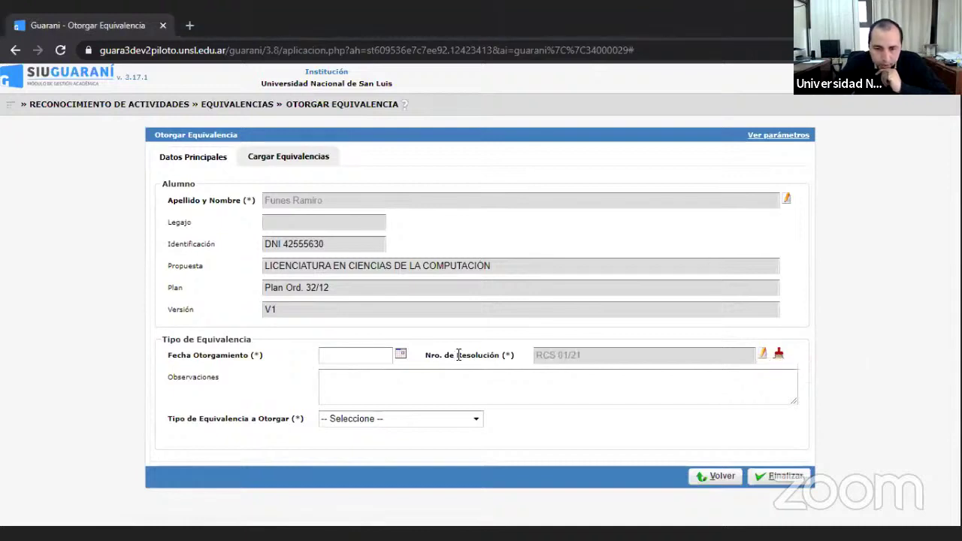
left_click(399, 355)
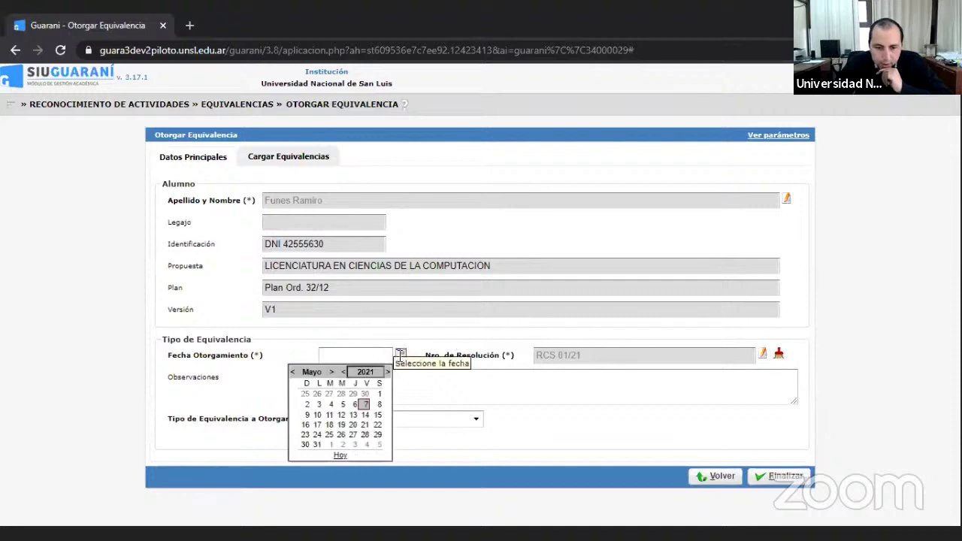
left_click(364, 406)
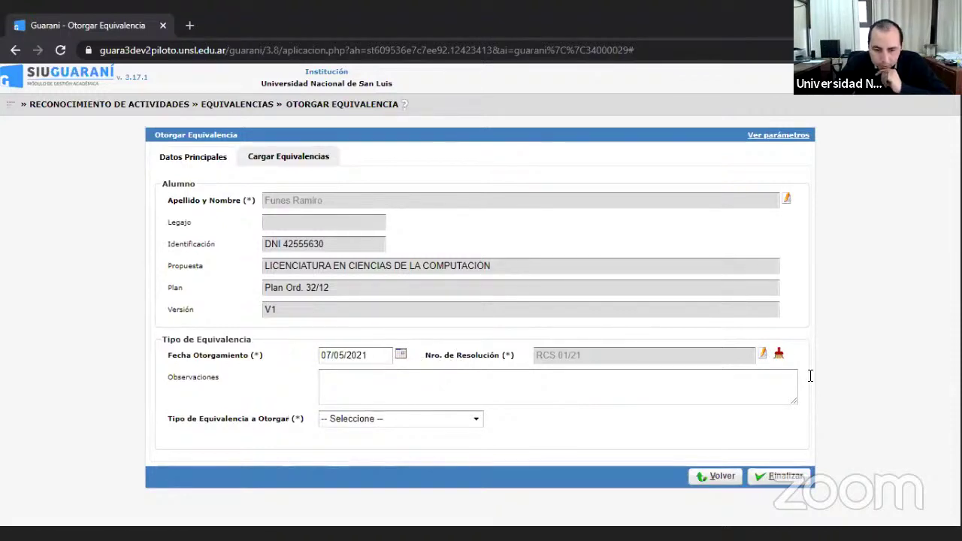
Step: Set the equivalence type to Cambio de Propuesta - Interna from PROFESORADO EN CIENCIAS DE LA COMPUTACIÓN, Plan 02/16, and apply the matrices
left_click(475, 421)
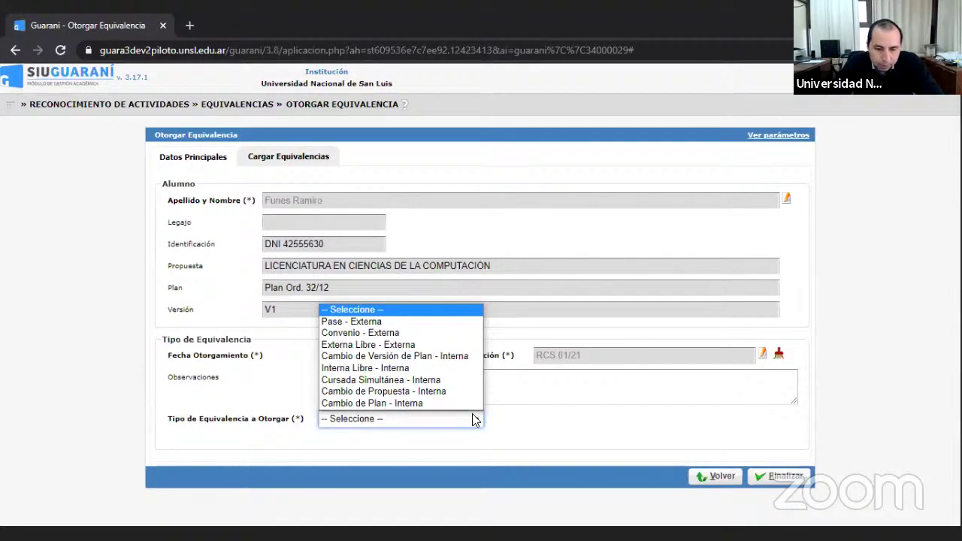
left_click(431, 392)
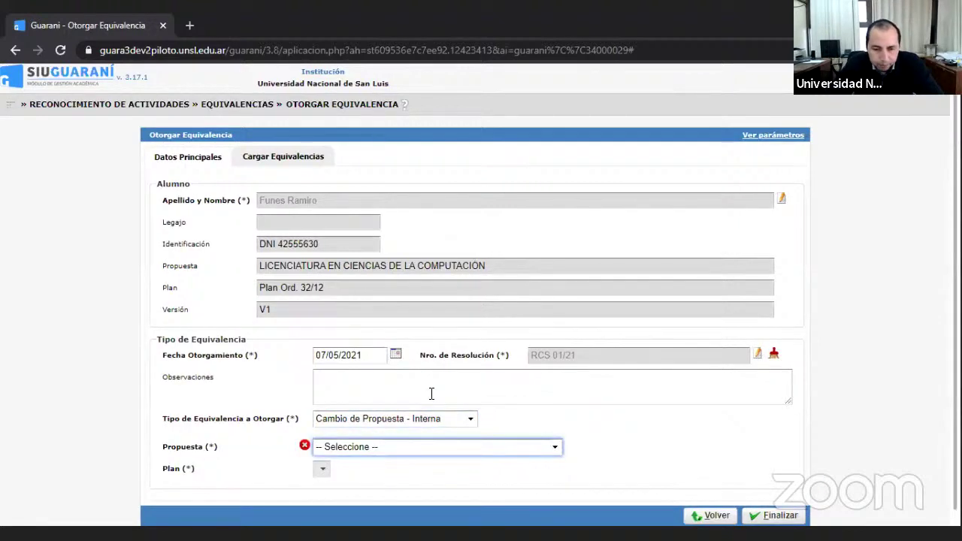
left_click(553, 446)
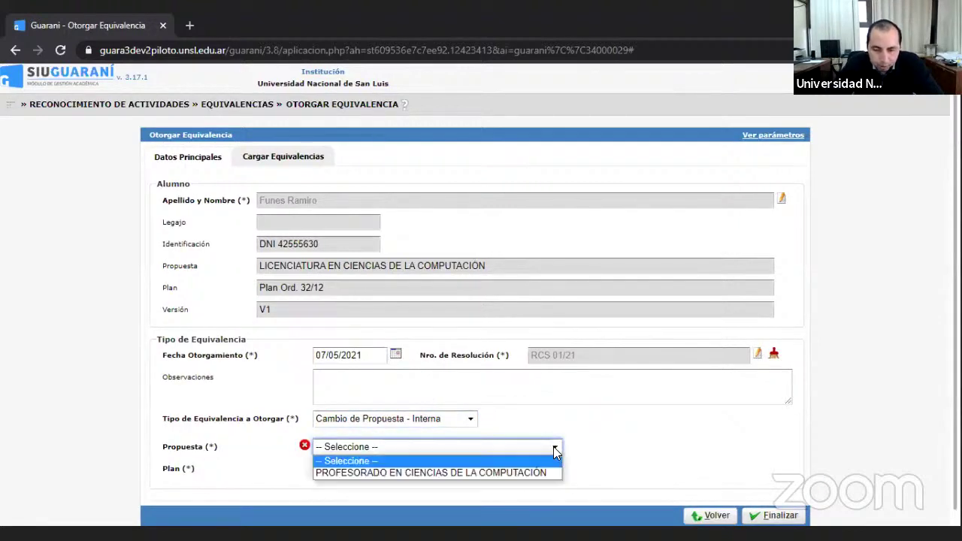
left_click(350, 472)
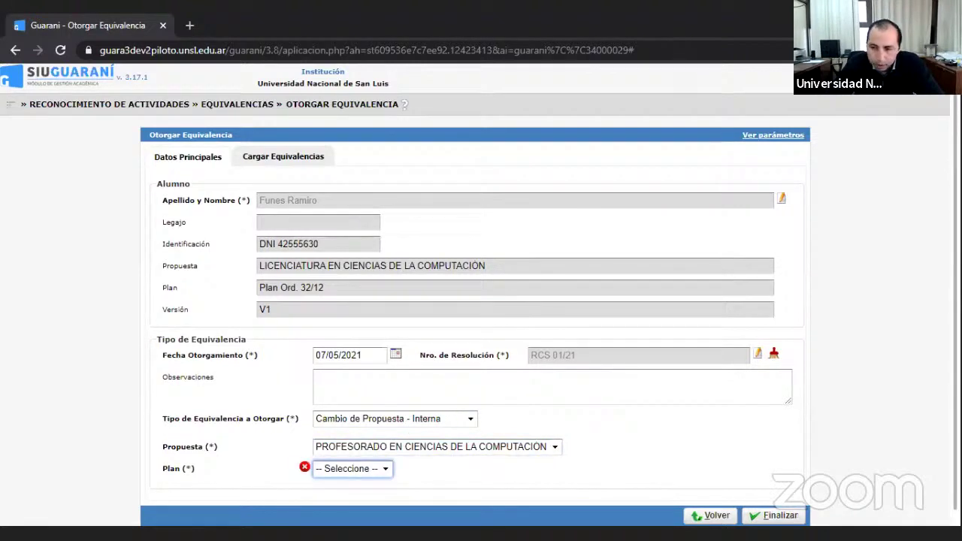
scroll(530, 367, "down", 1)
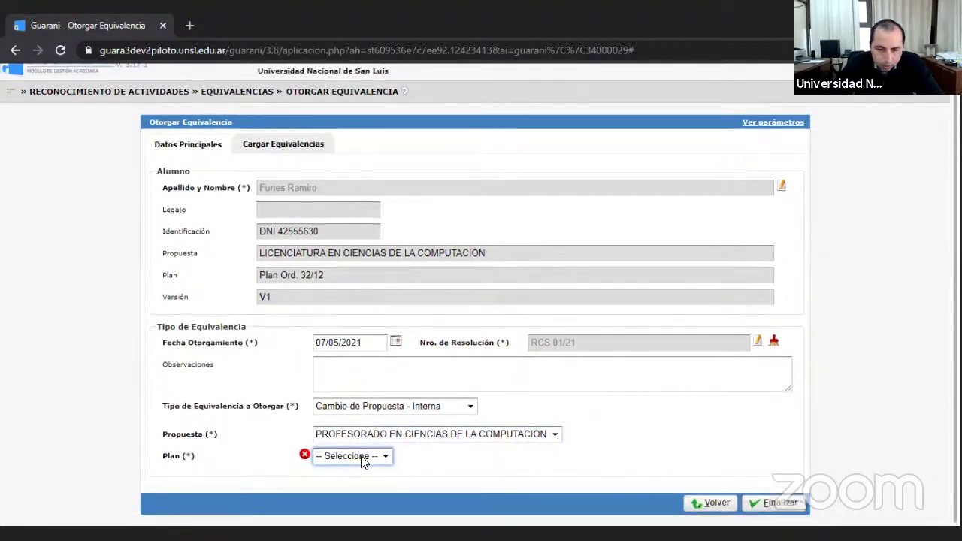
left_click(384, 460)
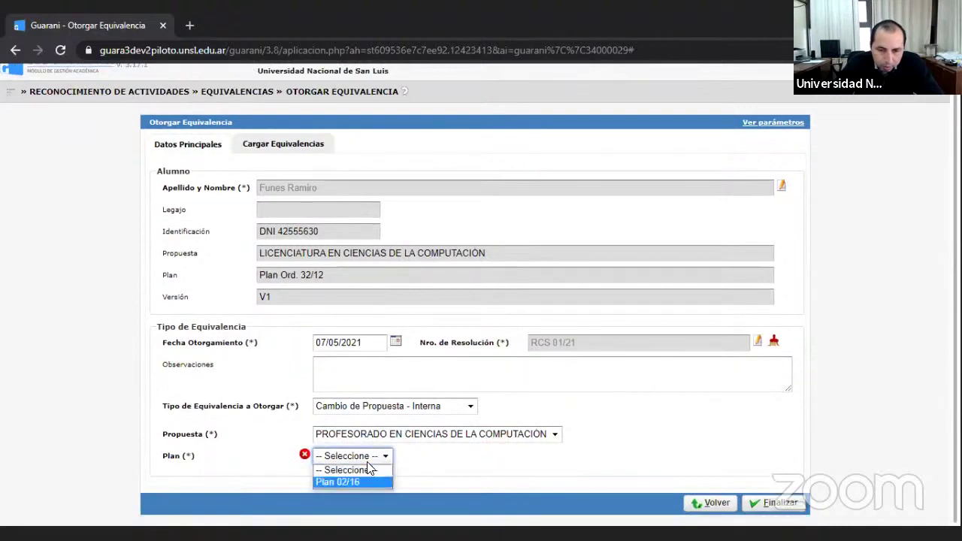
left_click(353, 480)
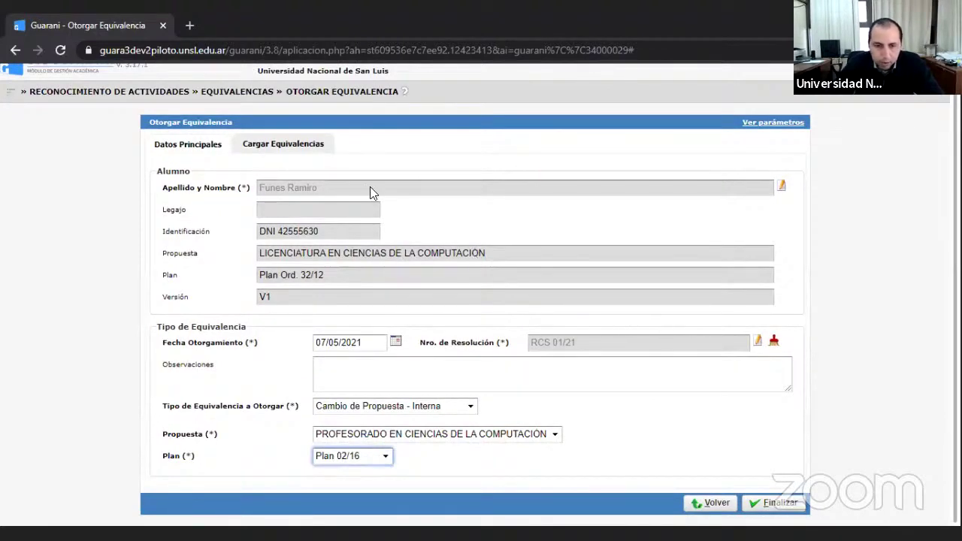
left_click(298, 145)
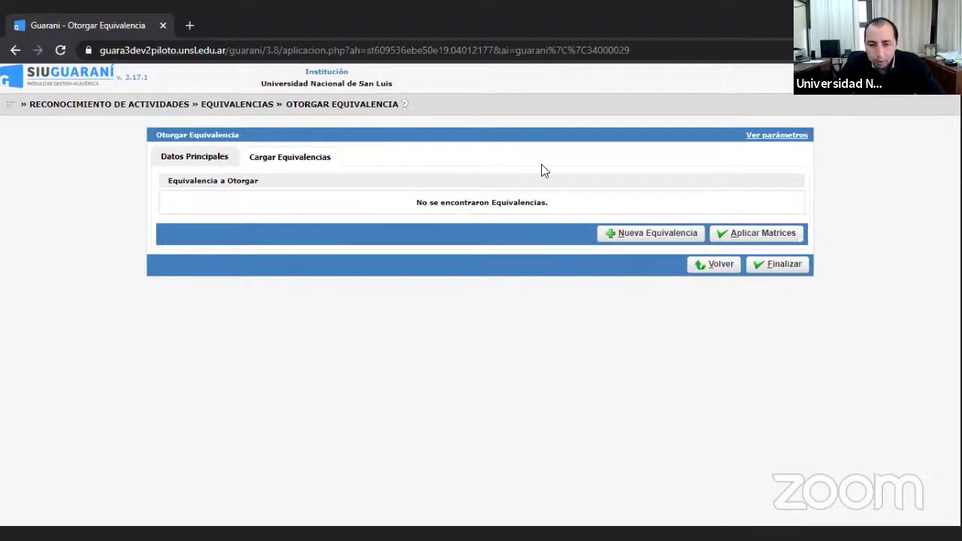
left_click(755, 236)
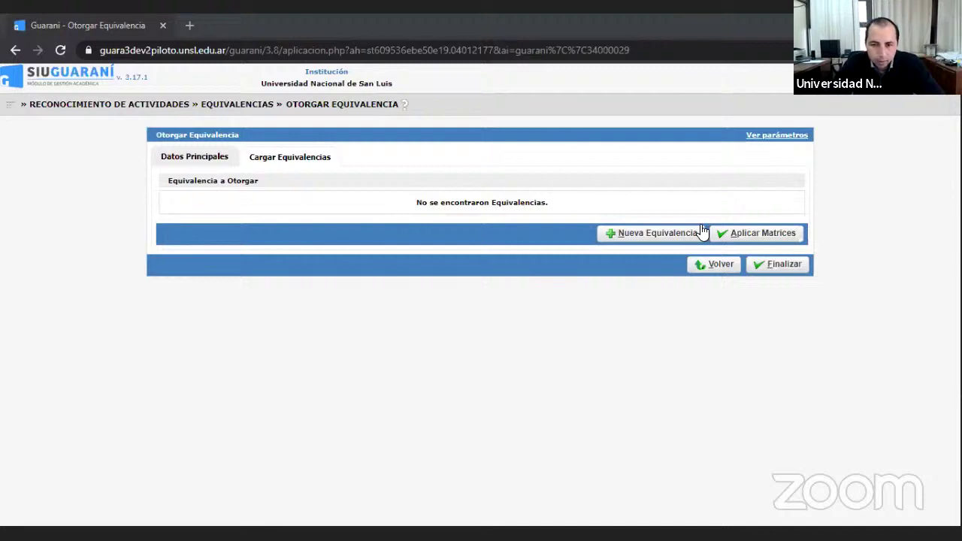
Step: Open the Inscribir a Propuestas operation under Matrícula, Inscripciones, leaving the equivalence trámite without saving
left_click(9, 110)
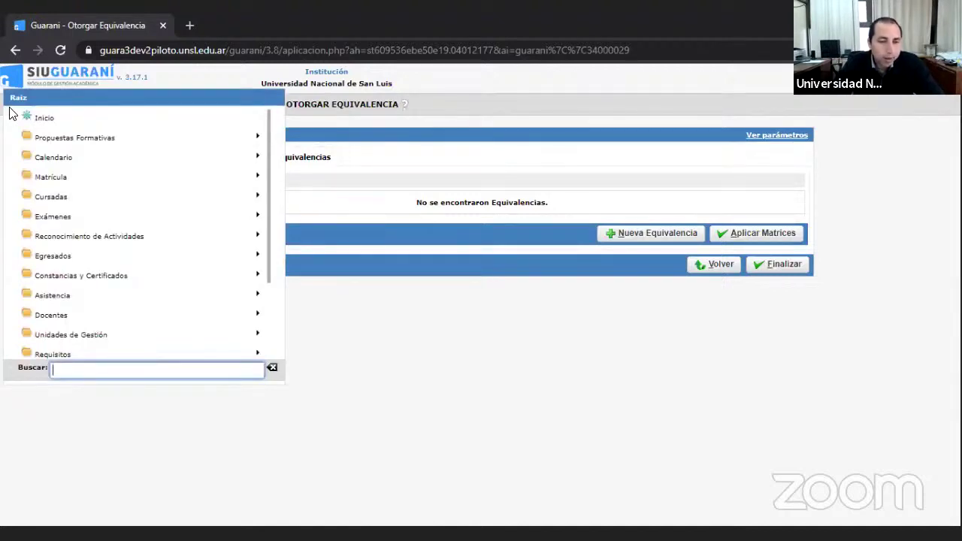
left_click(61, 181)
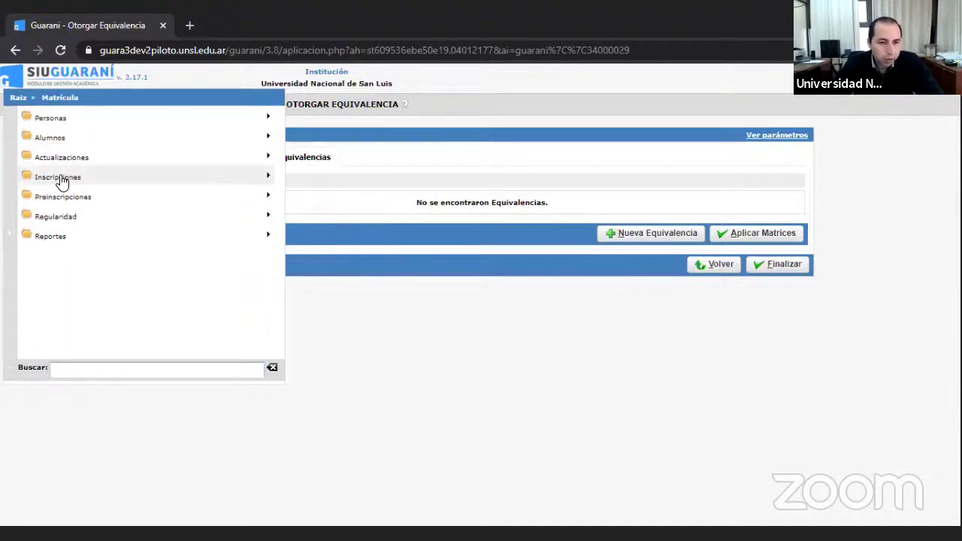
left_click(62, 181)
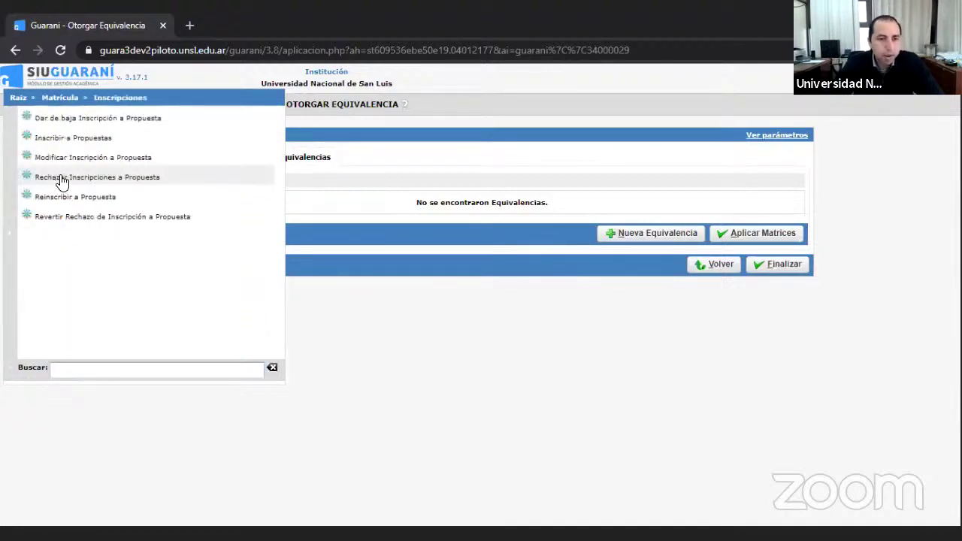
left_click(84, 141)
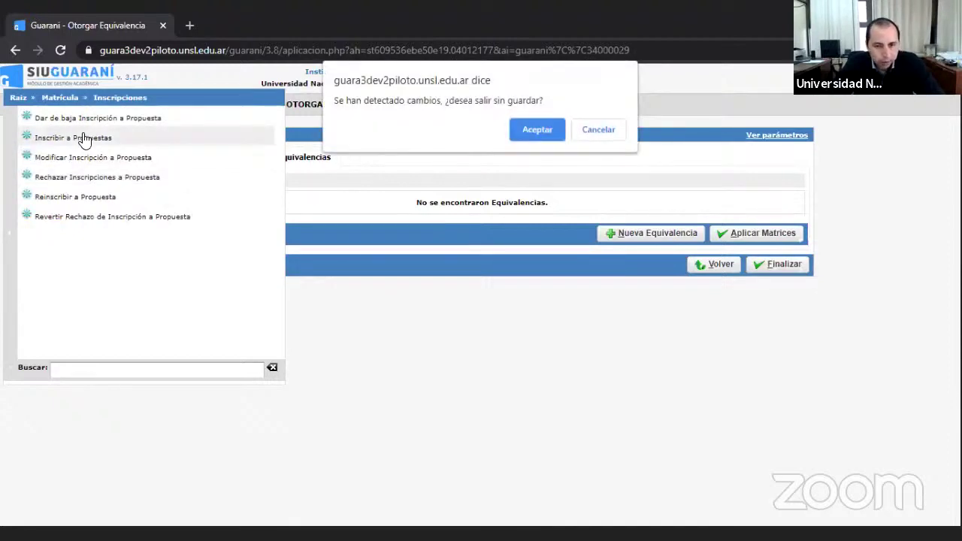
left_click(525, 129)
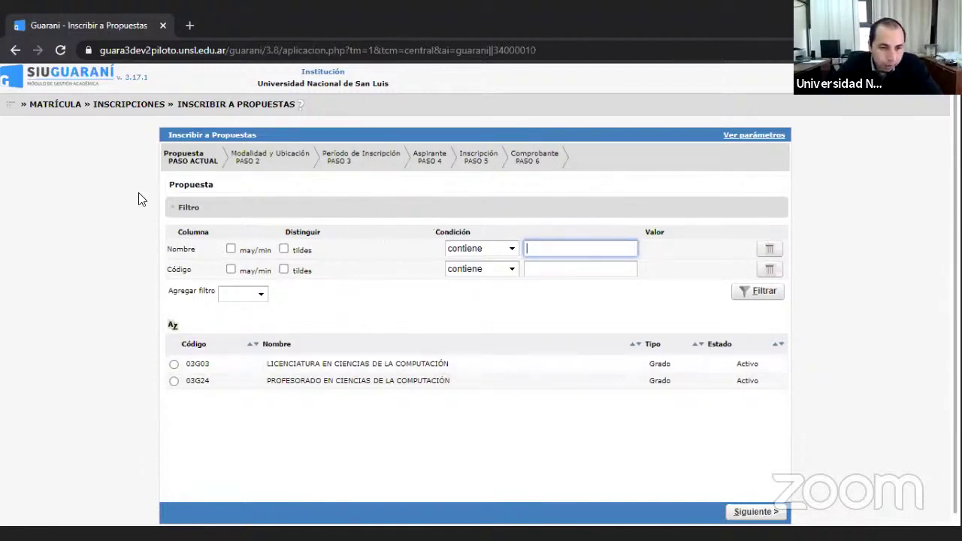
Step: Look through the Actualizaciones and Inscripciones operations under Matrícula for one that handles a change of proposal
left_click(9, 110)
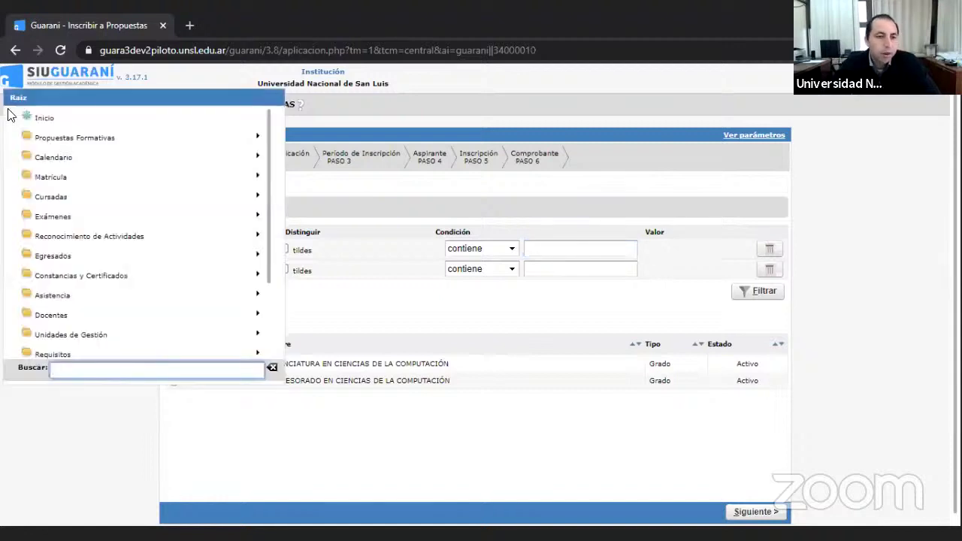
left_click(52, 179)
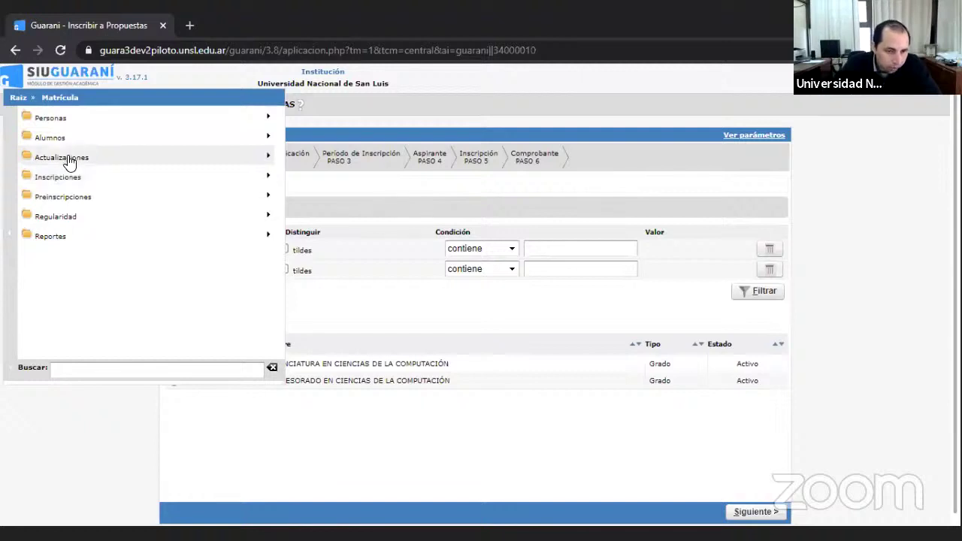
left_click(69, 159)
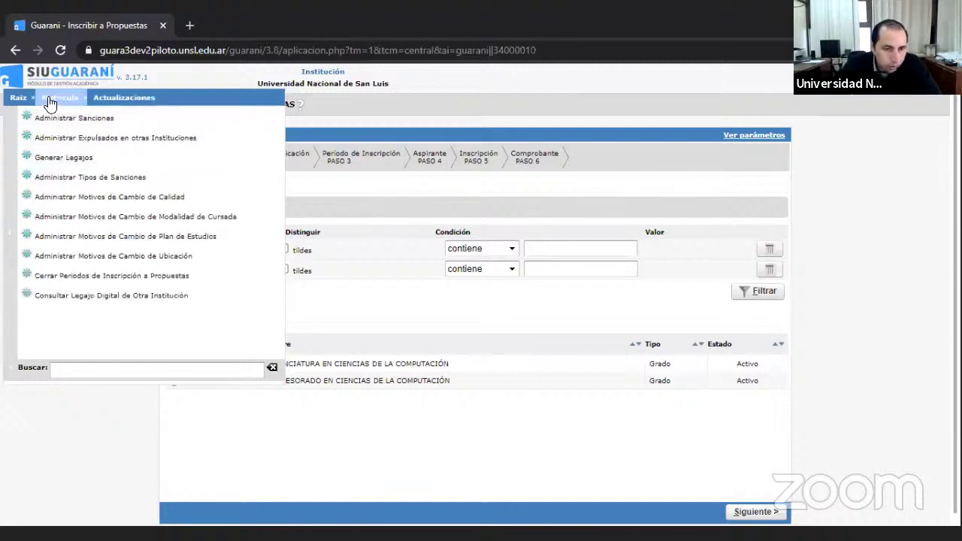
left_click(54, 98)
left_click(59, 180)
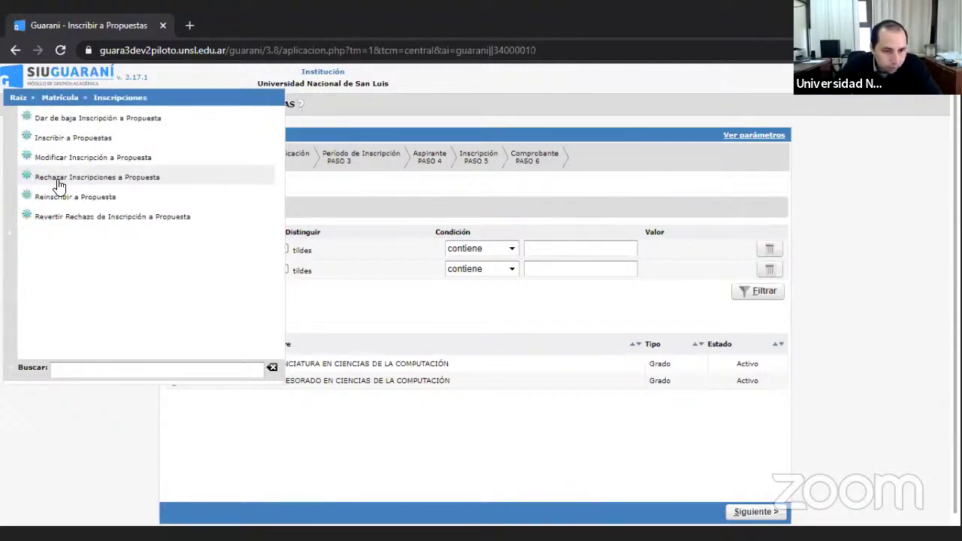
left_click(46, 98)
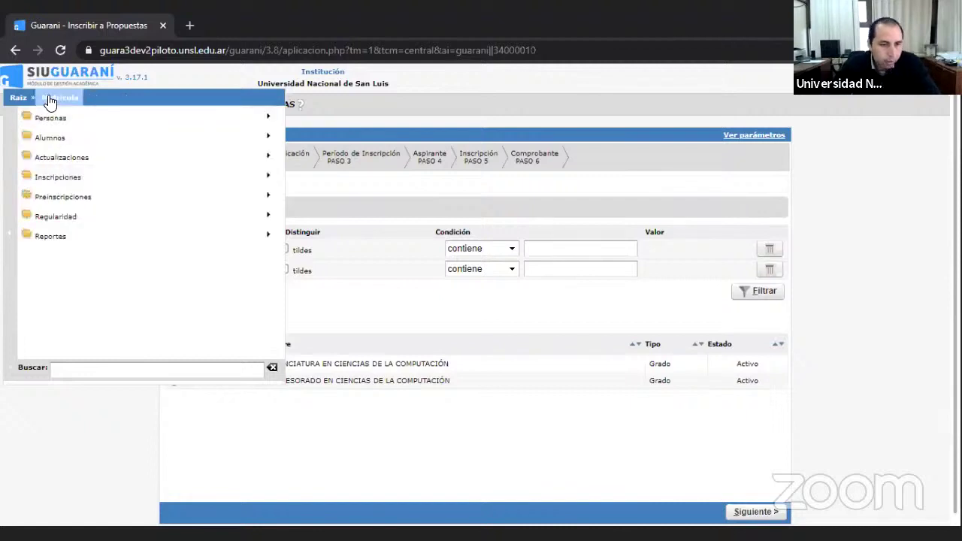
Step: Search the system's operations for "cambio", and broaden the search by shortening the term to "cambi"
left_click(104, 366)
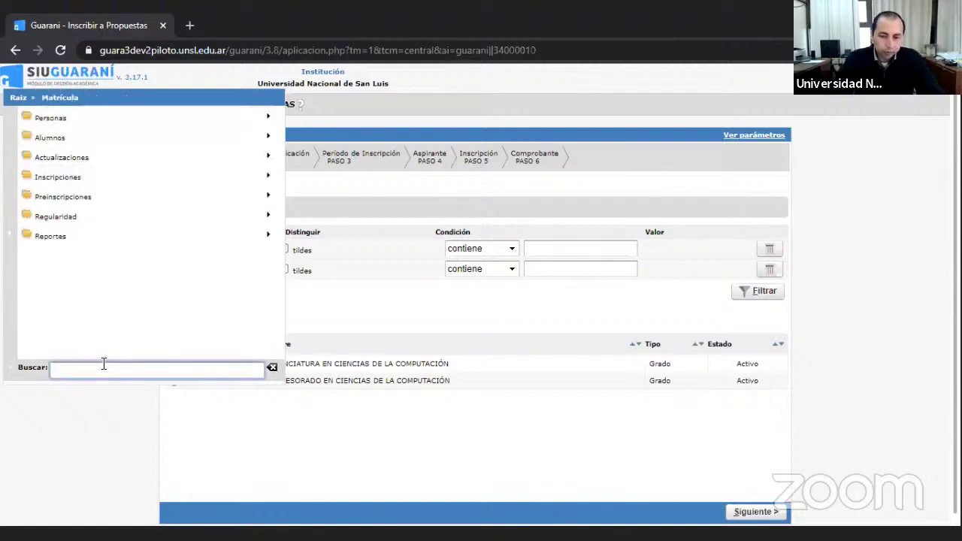
type("cam")
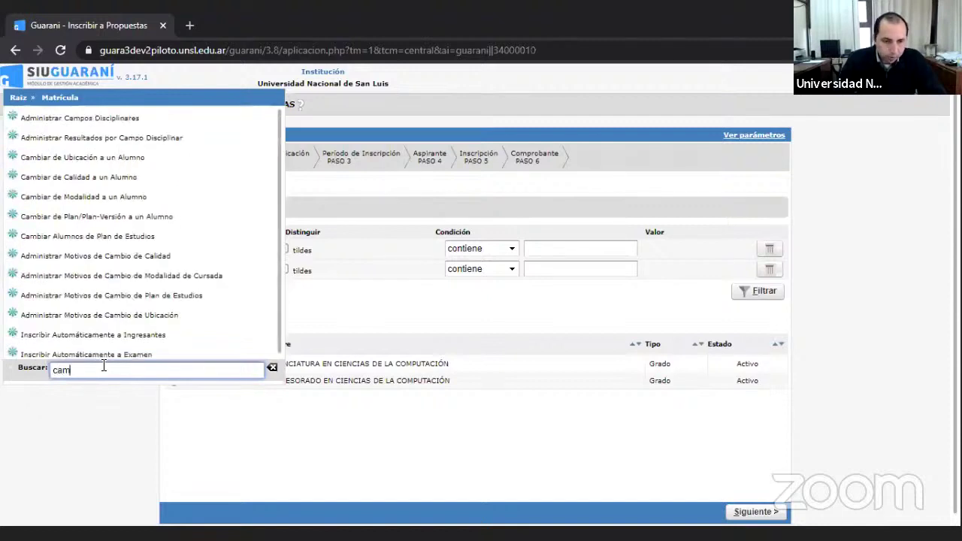
type("bio")
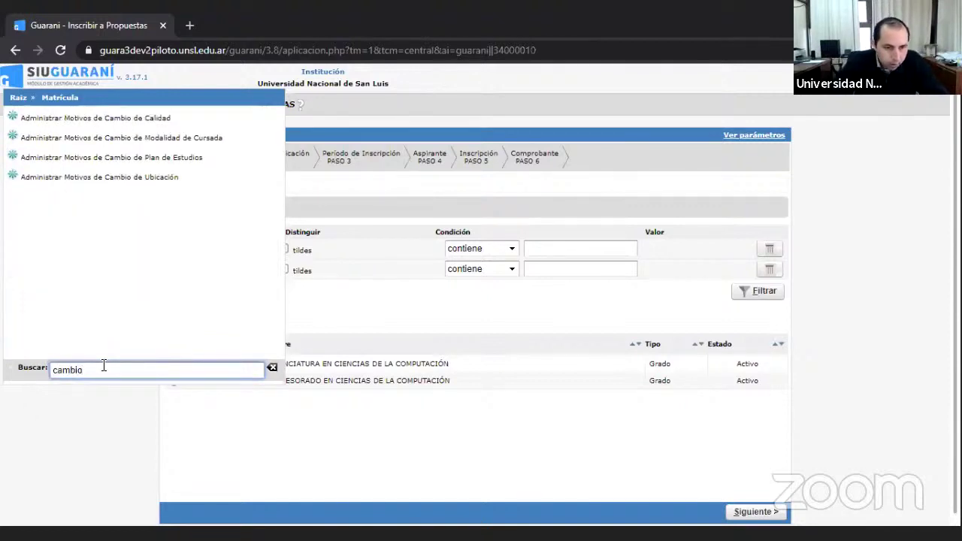
key("BackSpace")
key("BackSpace")
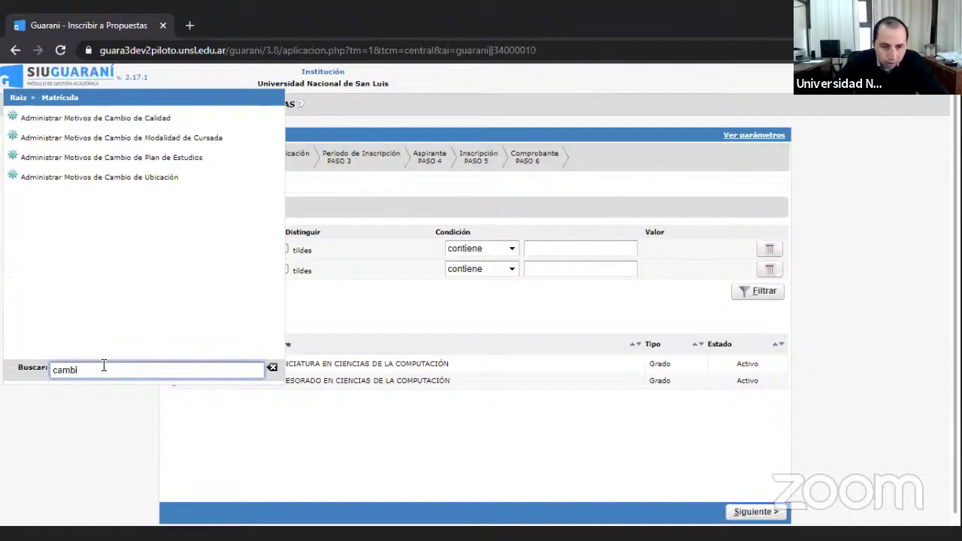
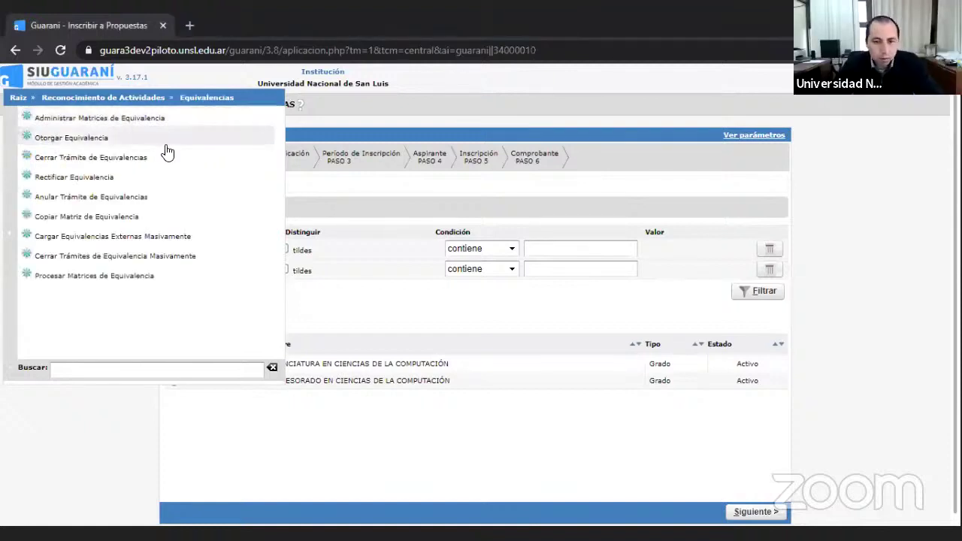
Step: In Administrar Matrices de Equivalencia, filter by PROFESORADO EN CIENCIAS DE LA COMPUTACIÓN, Plan 02/16, version V1, and open its matrices
left_click(106, 123)
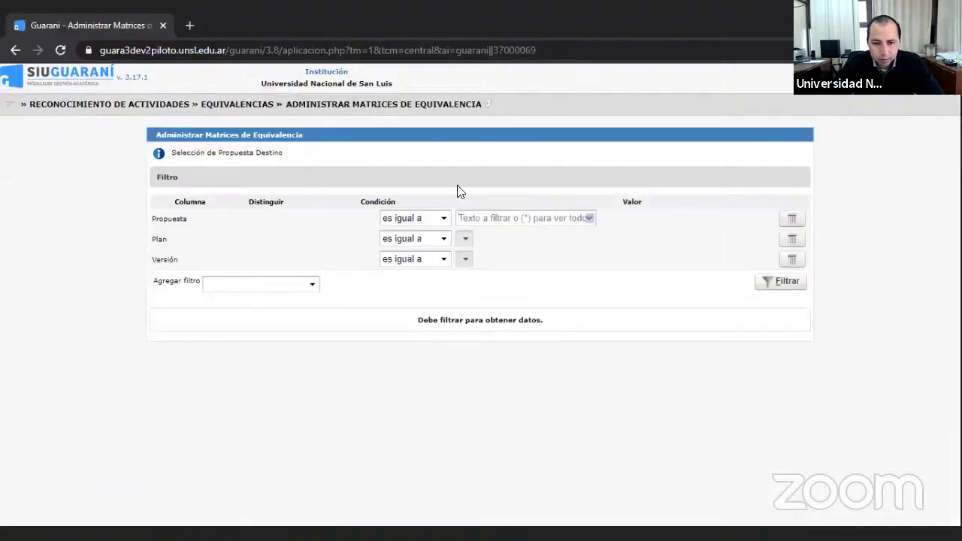
left_click(552, 218)
type("com")
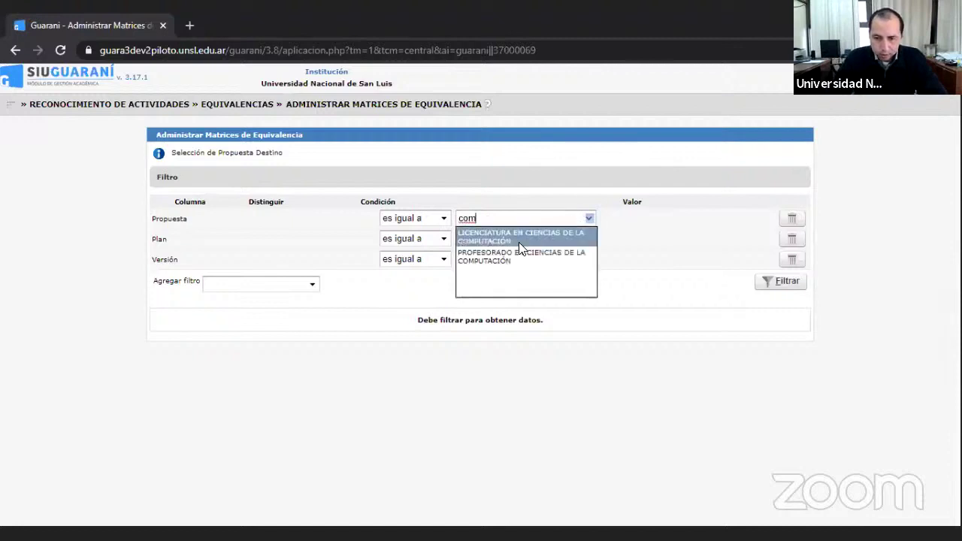
left_click(509, 263)
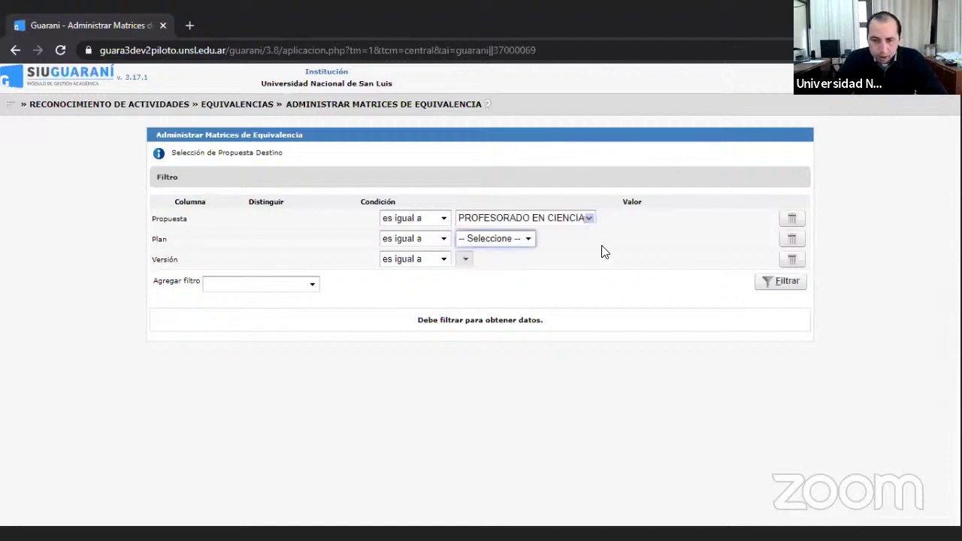
left_click(526, 239)
left_click(499, 266)
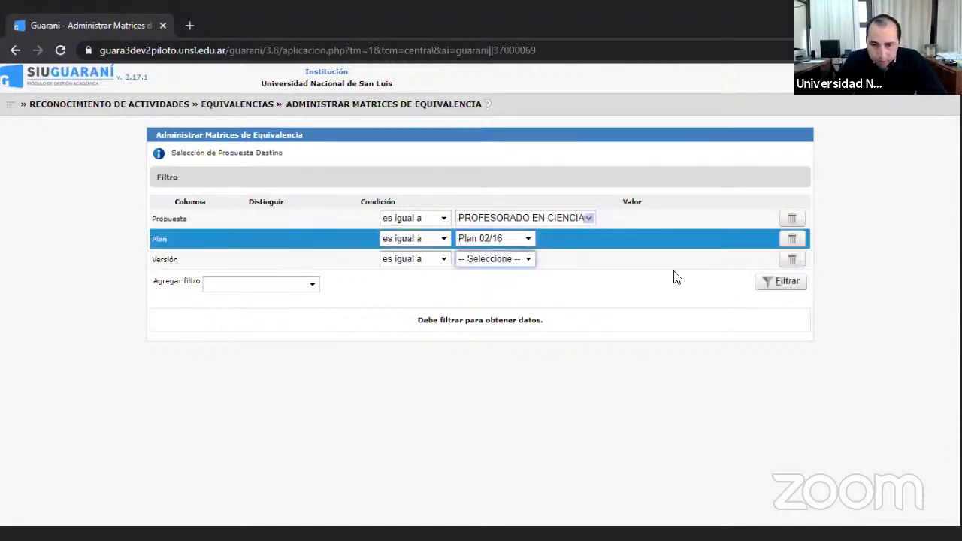
left_click(529, 261)
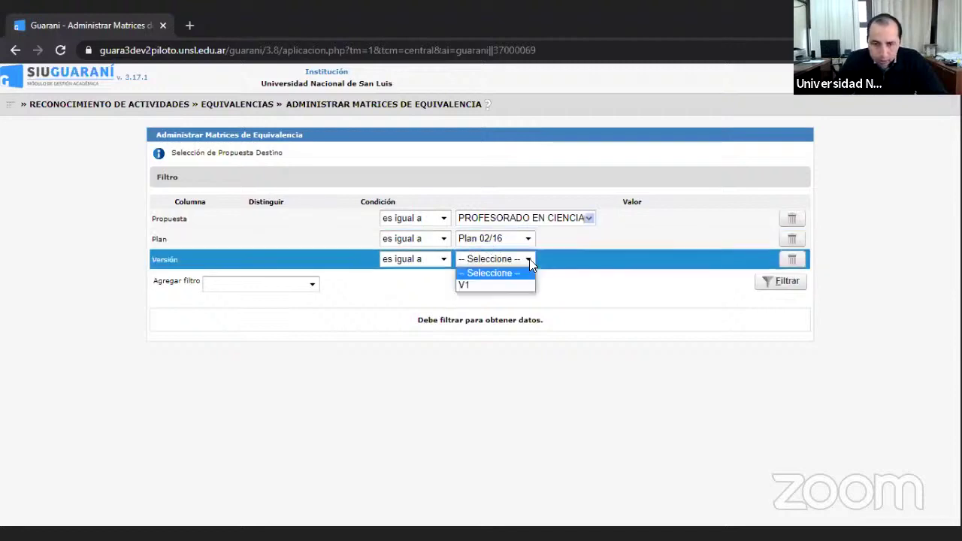
left_click(499, 284)
left_click(781, 281)
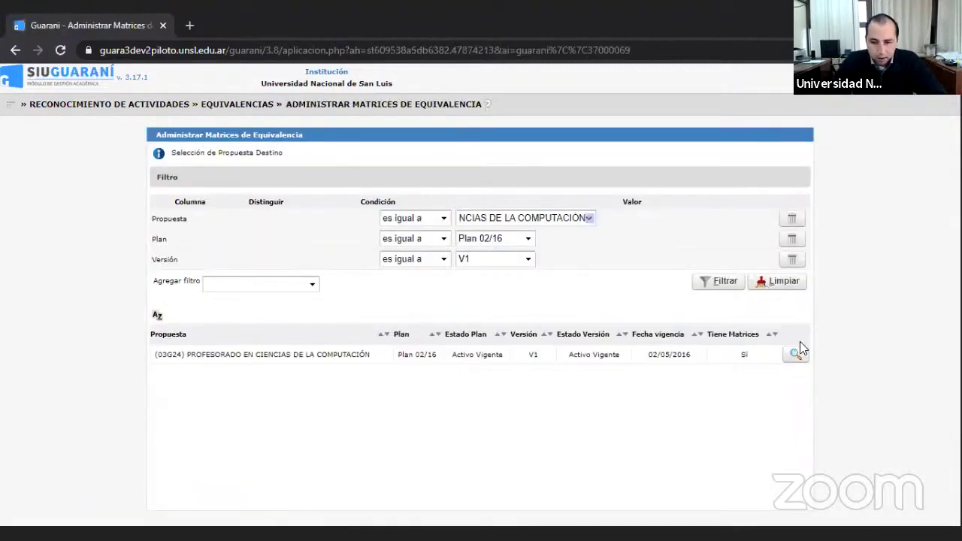
left_click(795, 355)
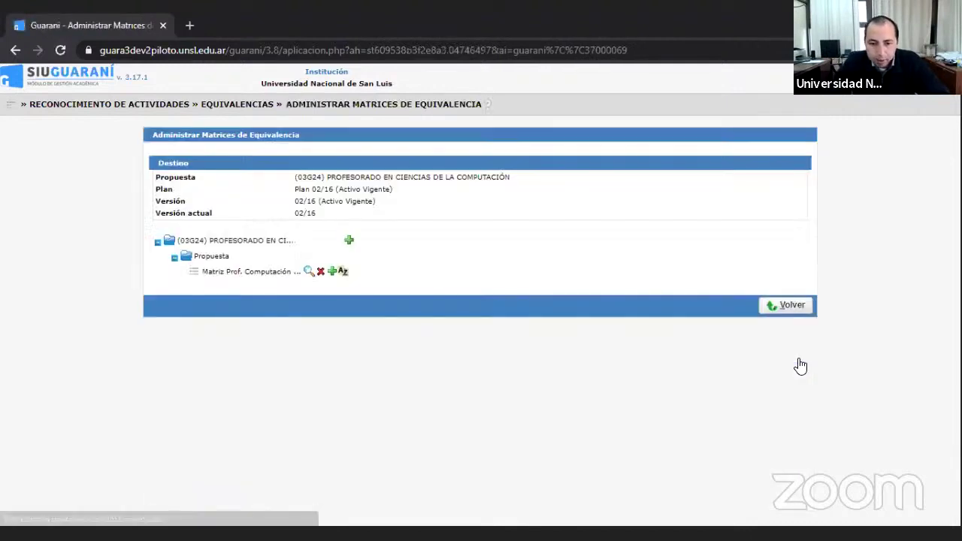
Step: Start a new group under Matriz Prof. Computación with origin activity (03G03M0001) INGLES and its condition set to Aprobada
left_click(333, 272)
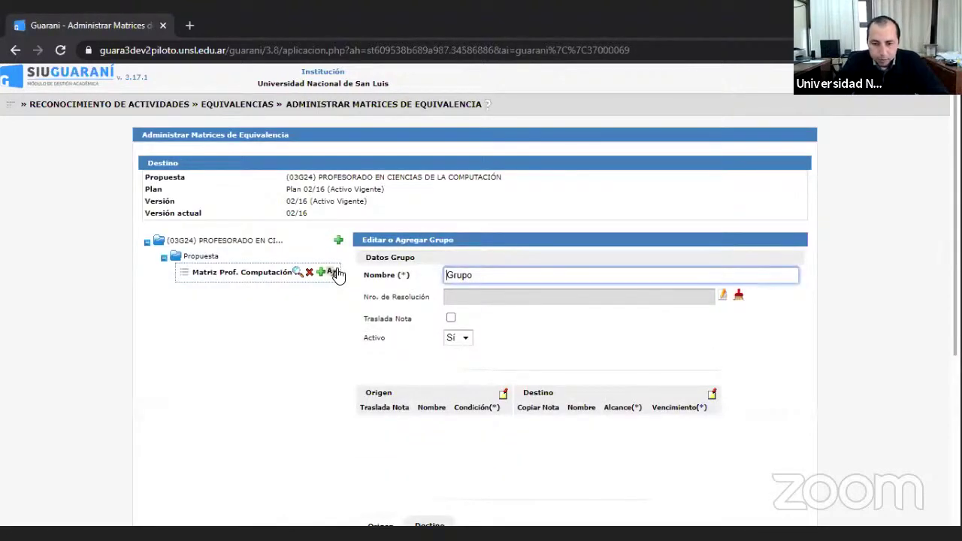
scroll(481, 301, "down", 2)
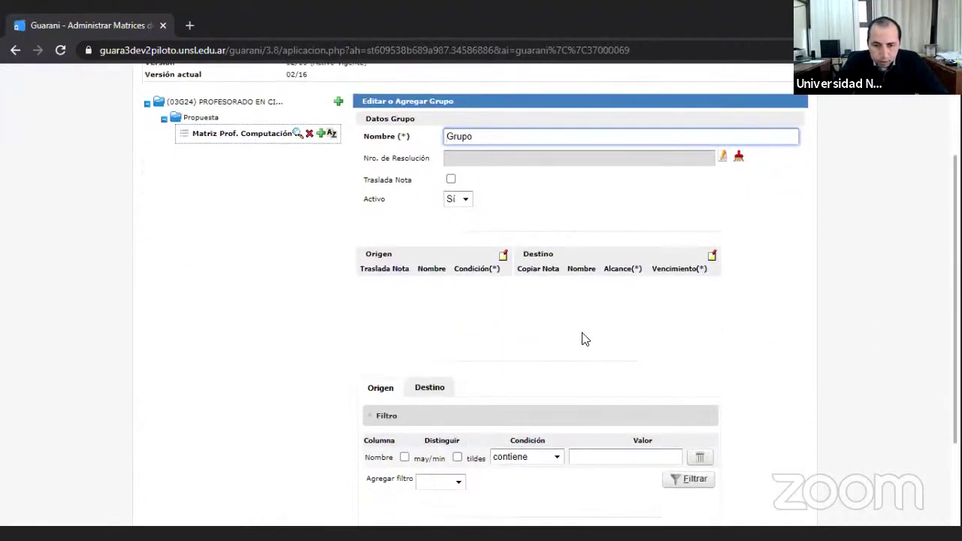
scroll(481, 301, "down", 2)
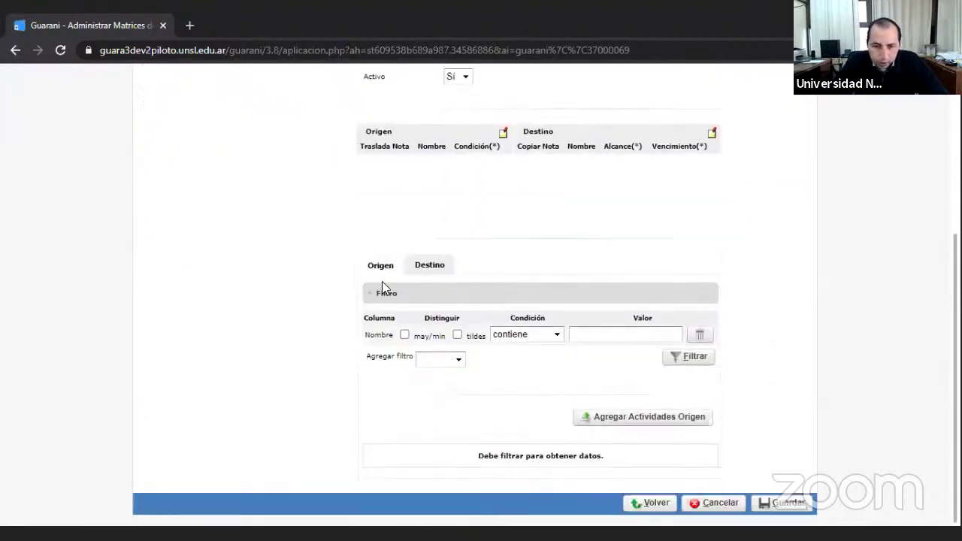
left_click(676, 360)
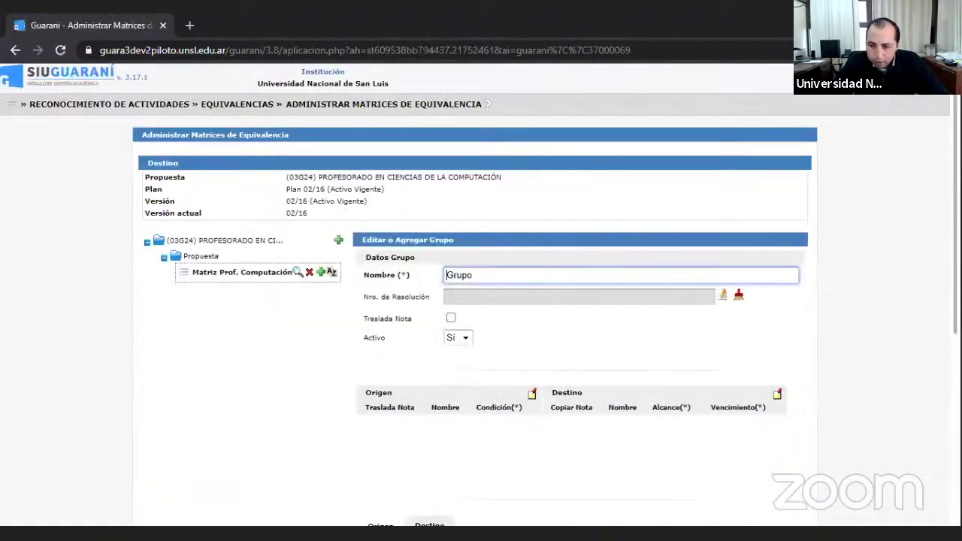
scroll(654, 477, "down", 5)
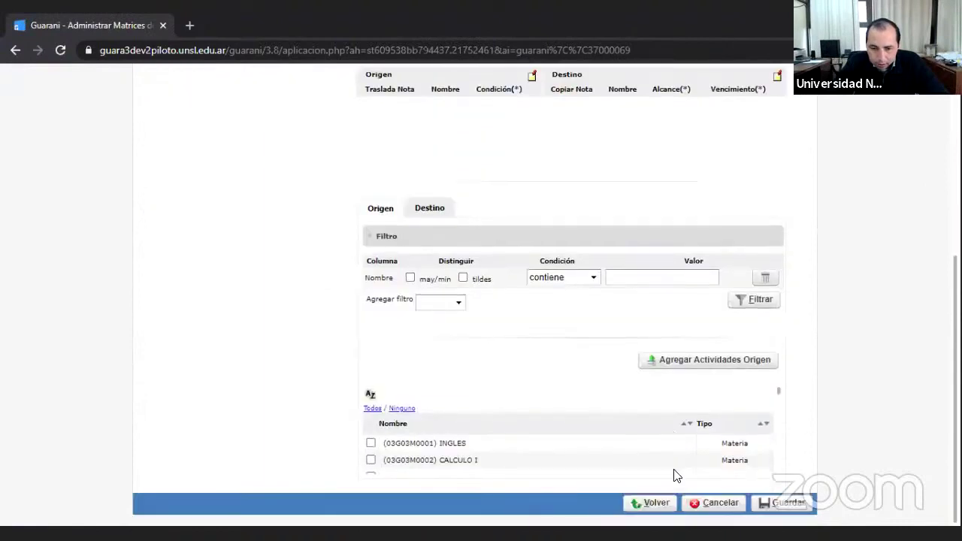
left_click(371, 444)
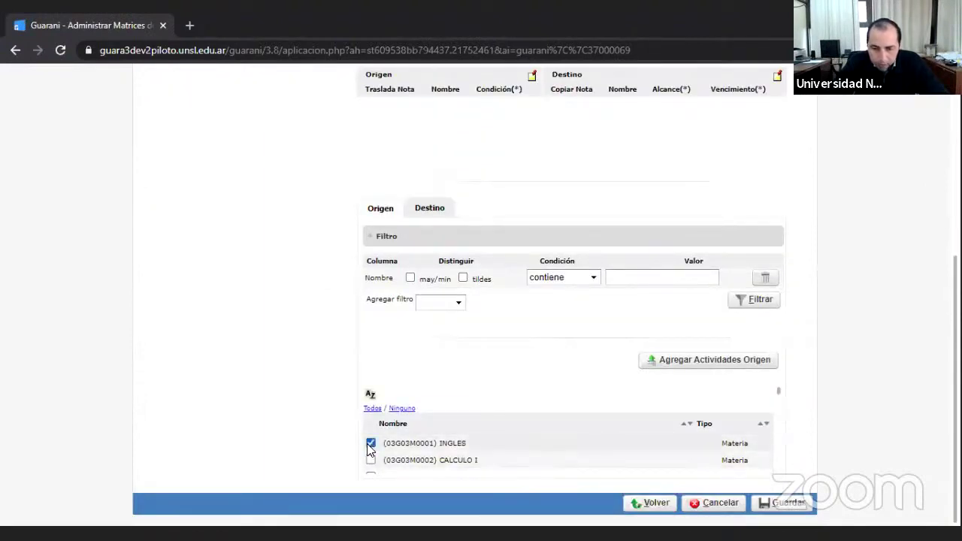
left_click(702, 367)
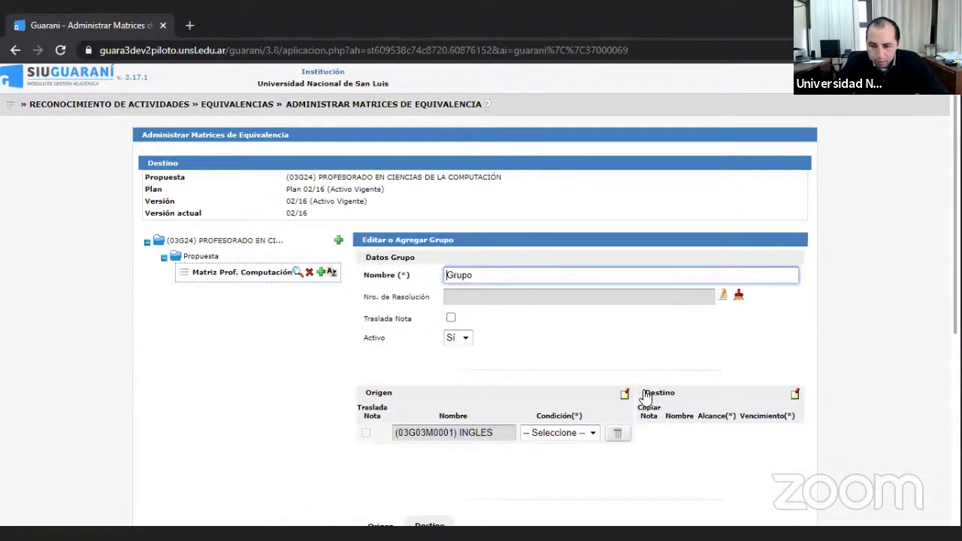
left_click(593, 439)
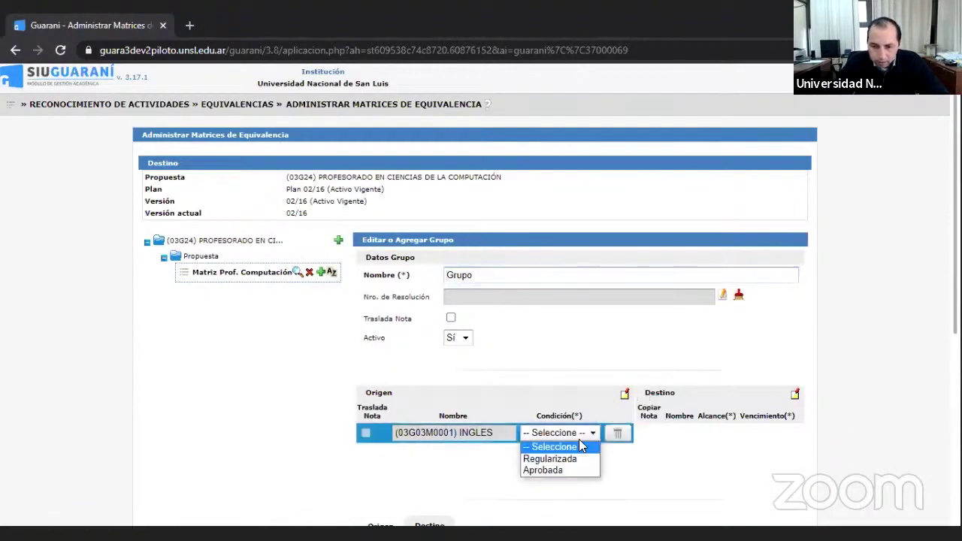
left_click(564, 470)
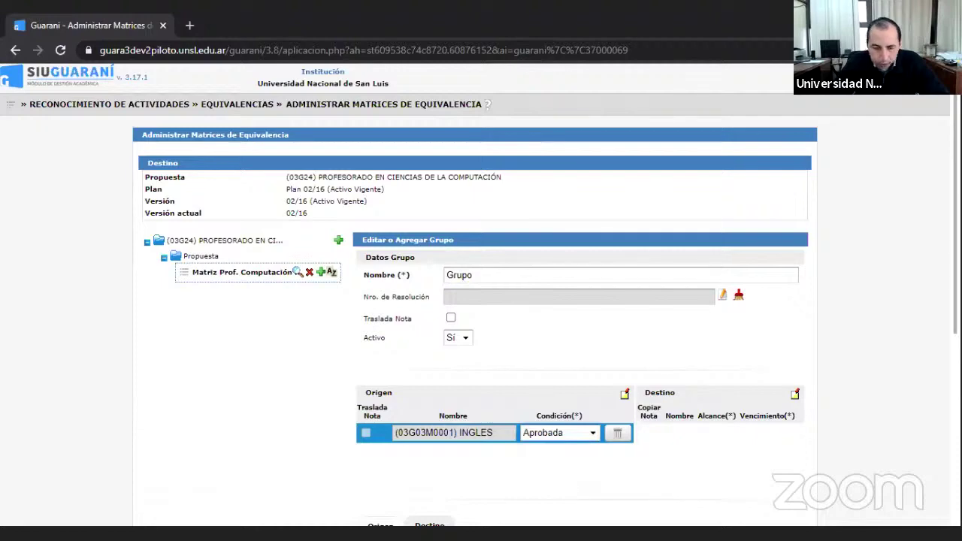
Step: List the available destination activities and add 03G24M0001 - INGLES as the group's destination
scroll(834, 450, "down", 4)
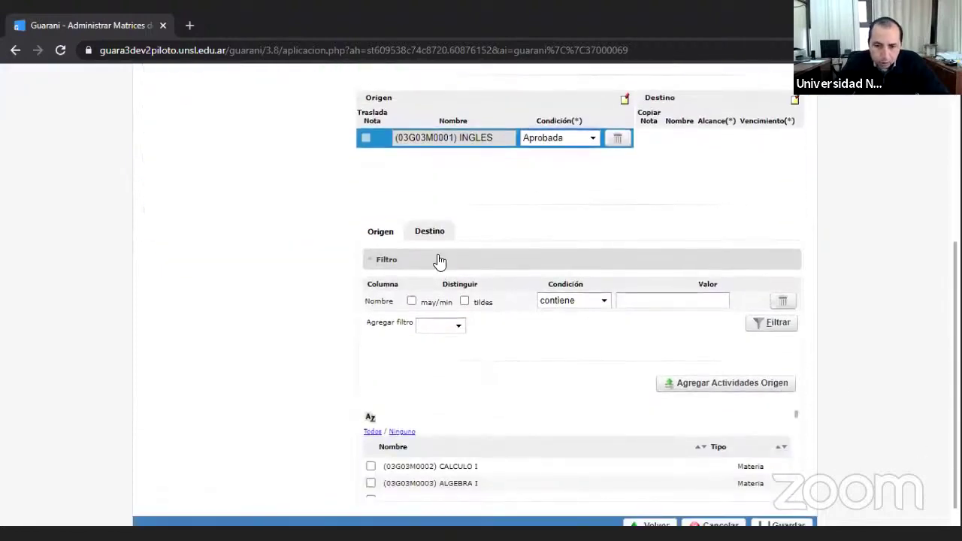
left_click(437, 233)
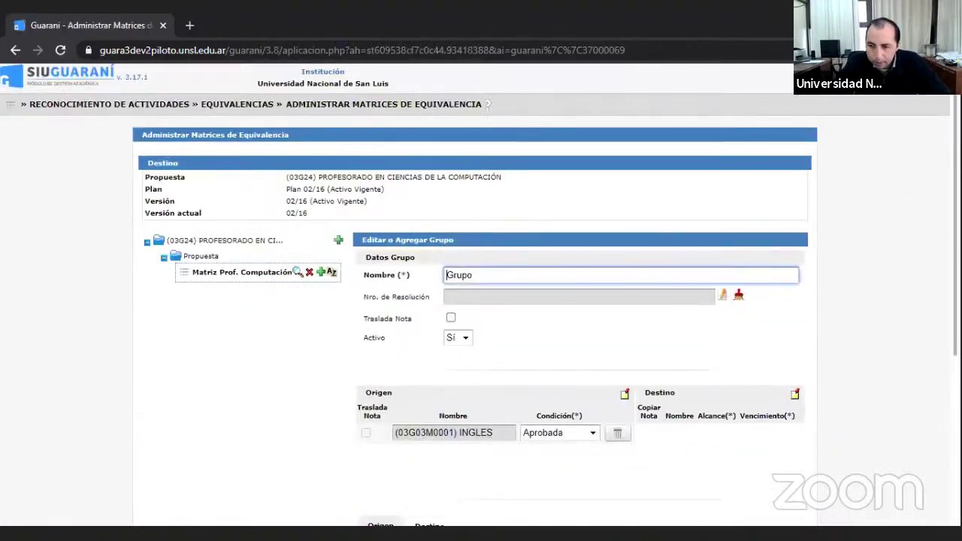
scroll(481, 300, "down", 4)
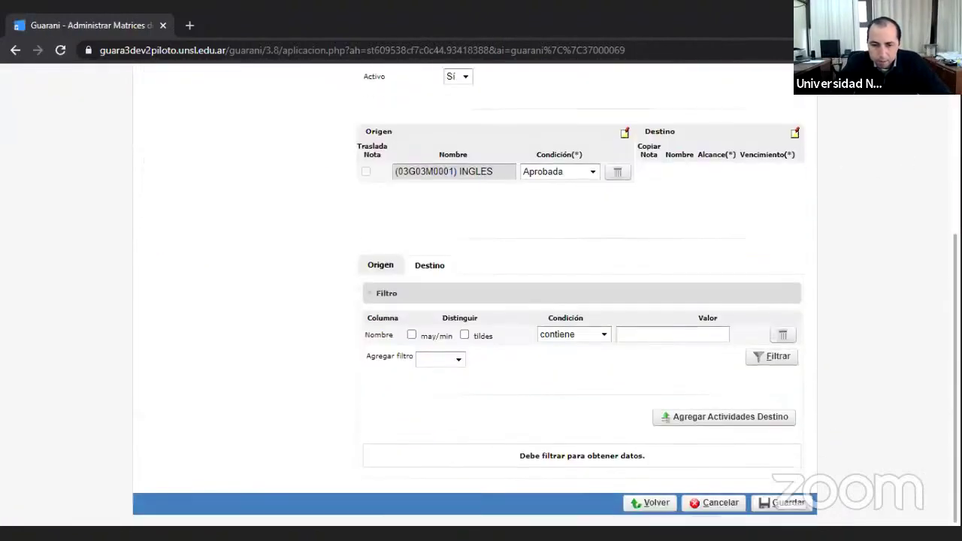
left_click(776, 360)
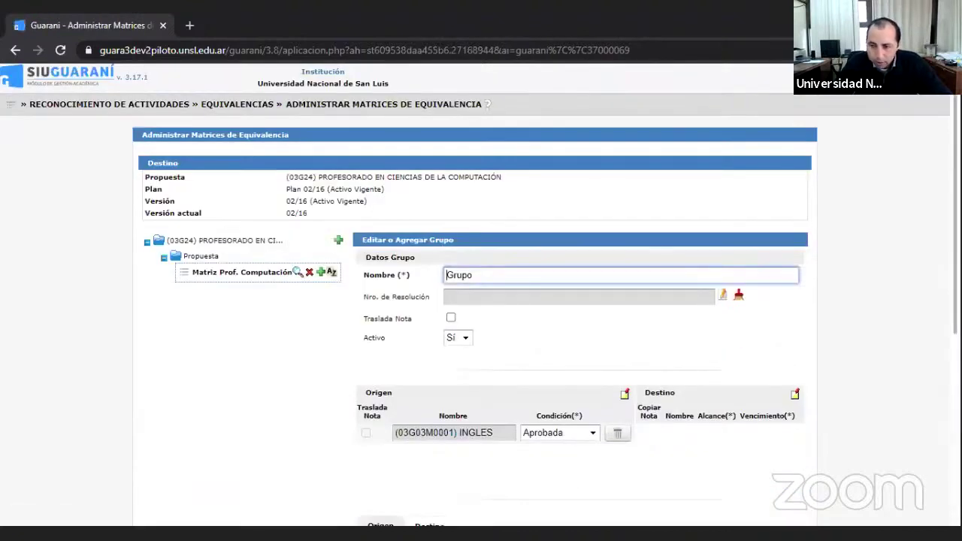
scroll(718, 463, "down", 5)
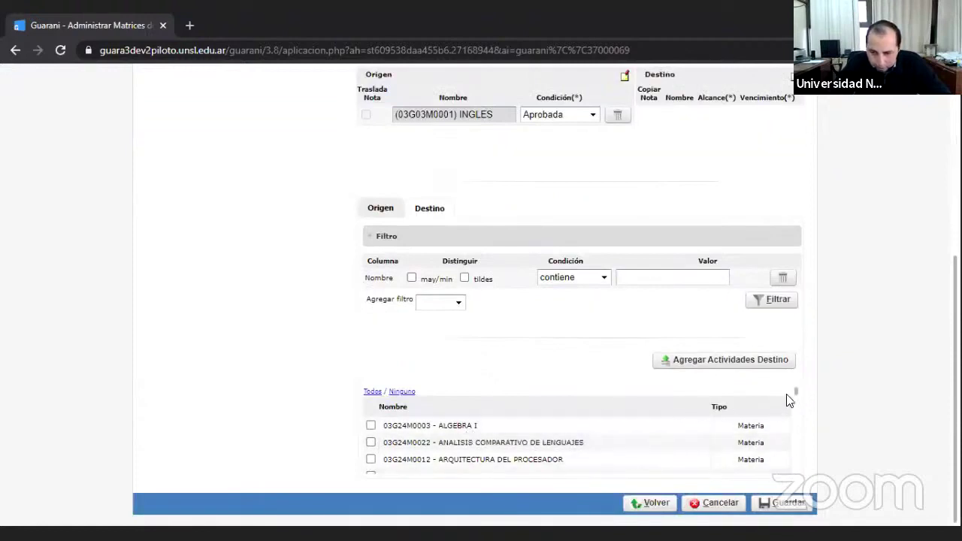
left_click_drag(795, 391, 800, 432)
left_click(370, 412)
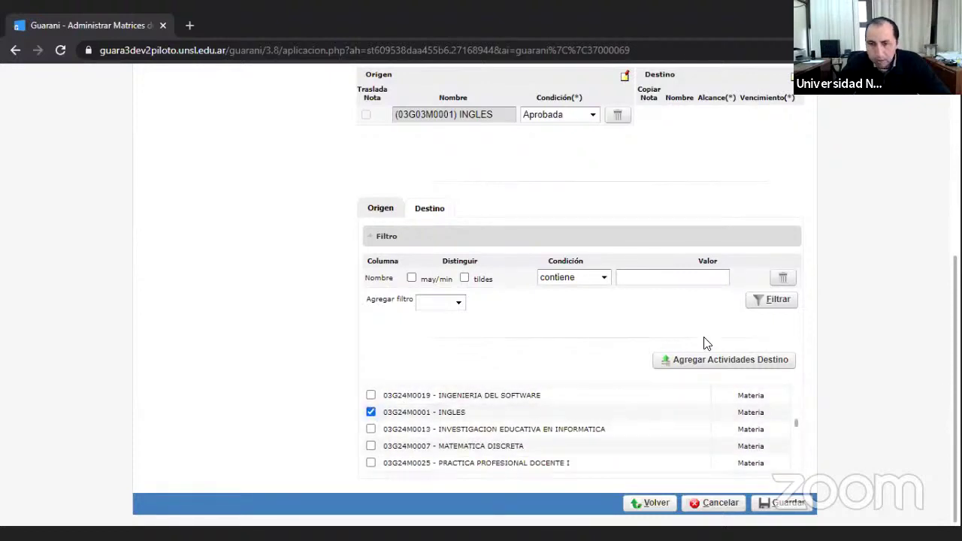
left_click(708, 358)
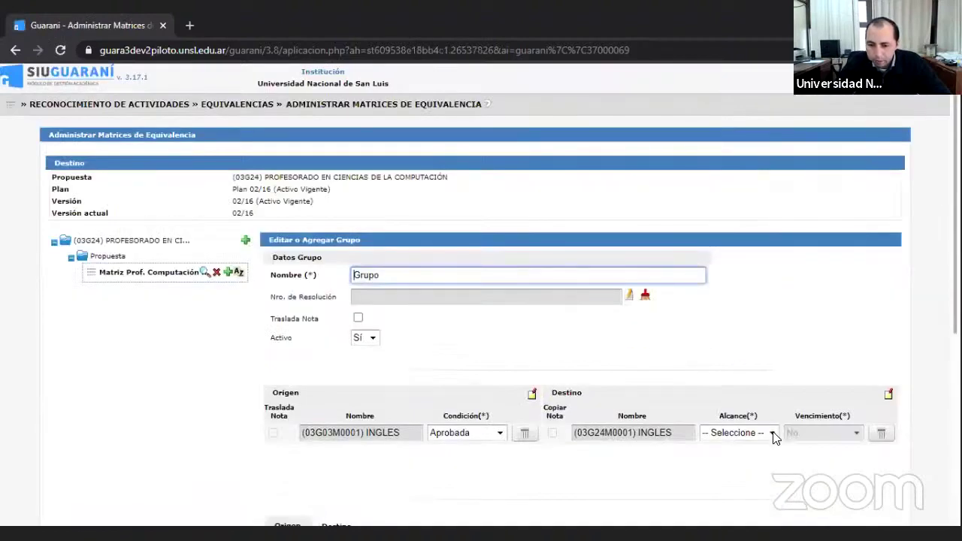
Step: Set the destination INGLES activity's Alcance to Parcial and Vencimiento to Sí, and save the group
left_click(774, 438)
left_click(738, 480)
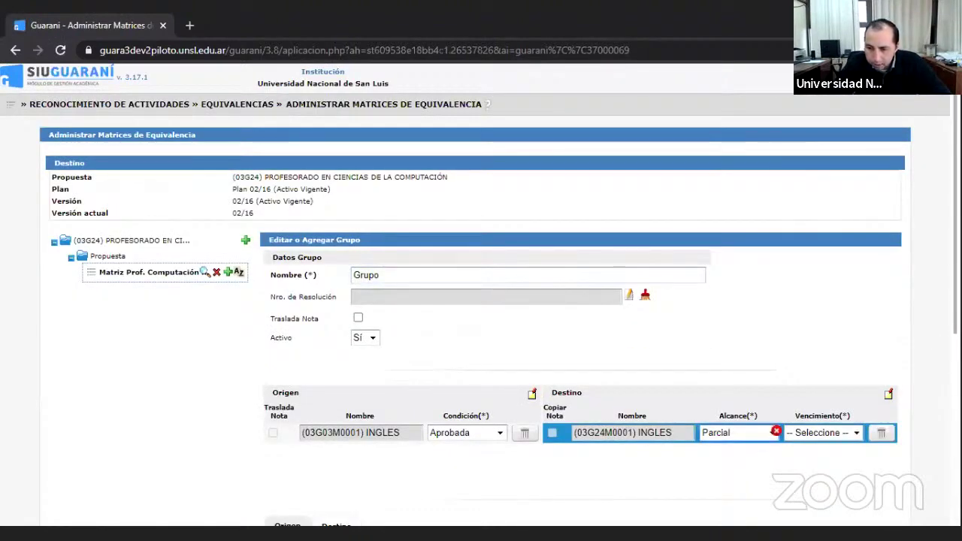
scroll(886, 295, "down", 3)
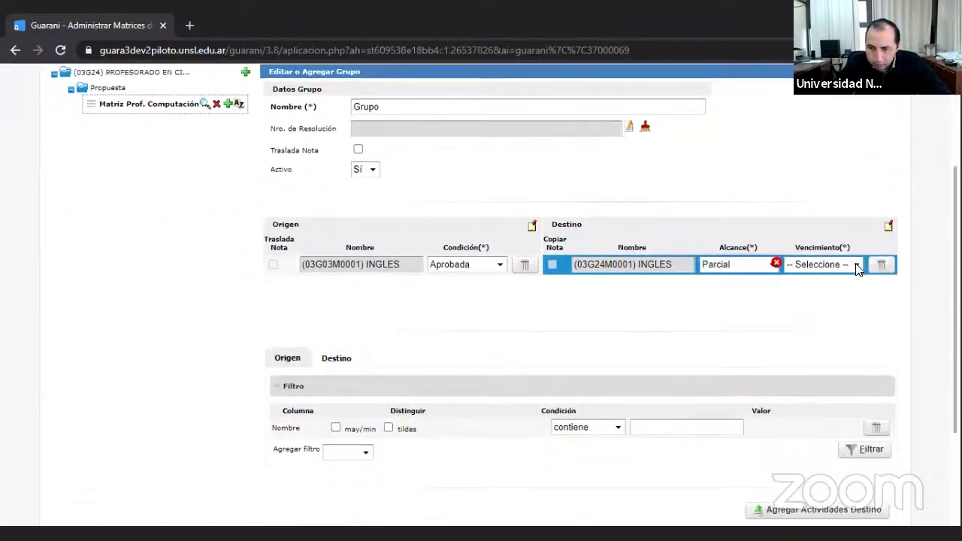
left_click(856, 266)
left_click(816, 290)
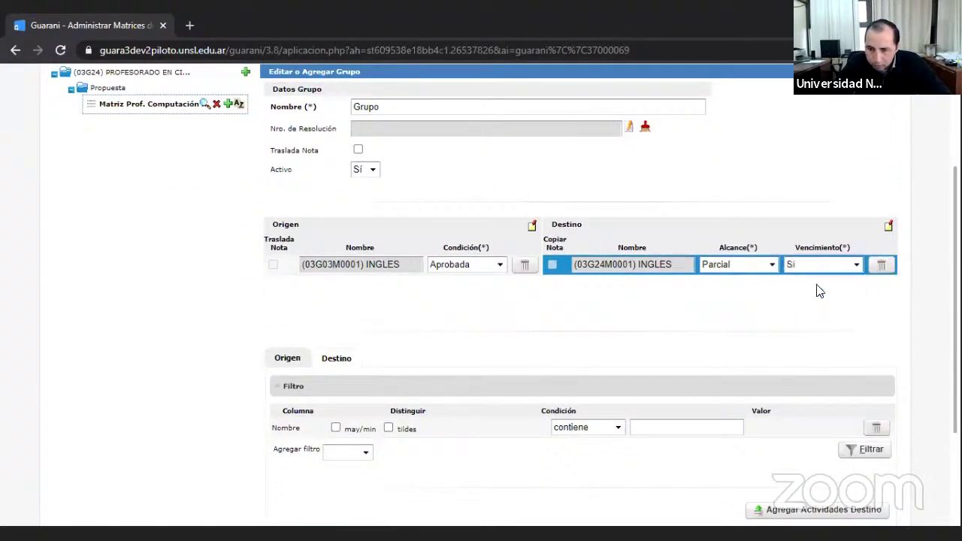
scroll(581, 300, "down", 3)
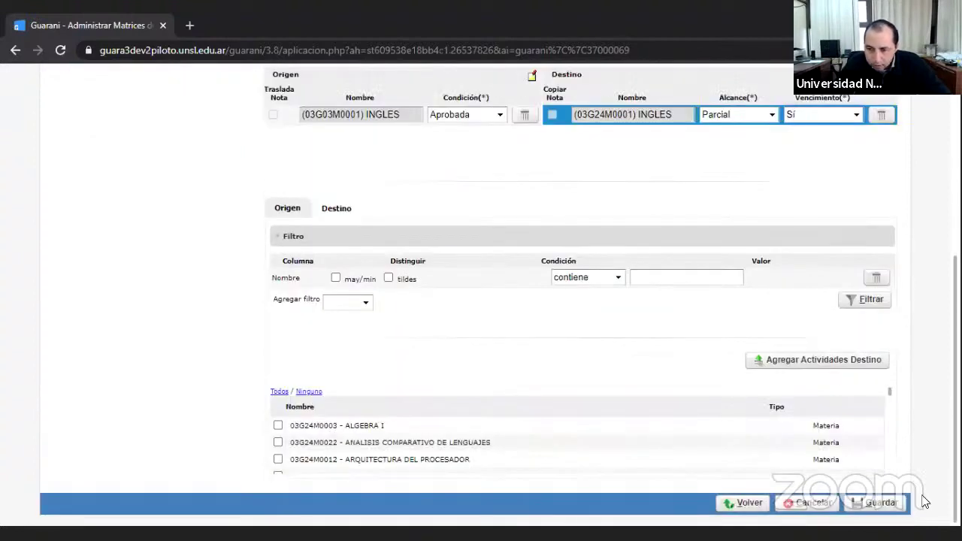
left_click(877, 506)
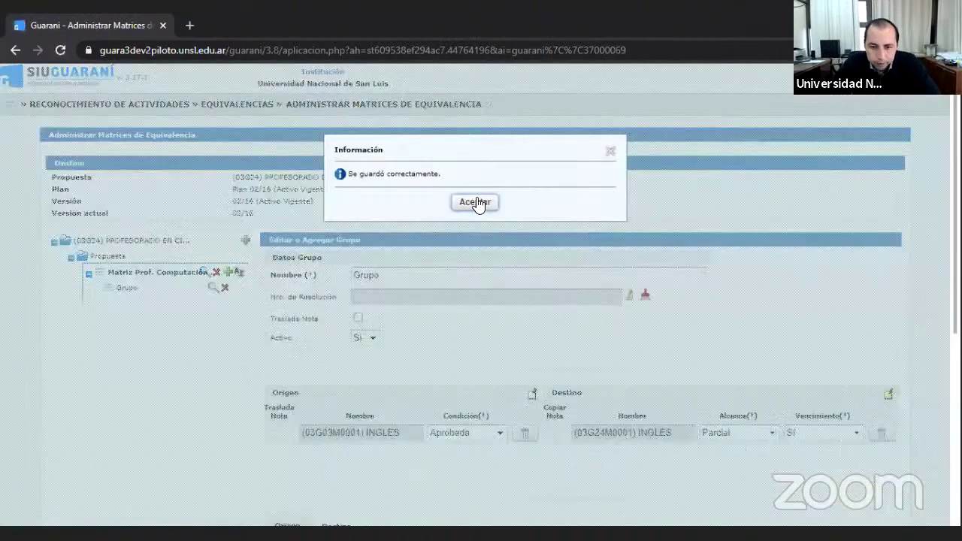
left_click(475, 203)
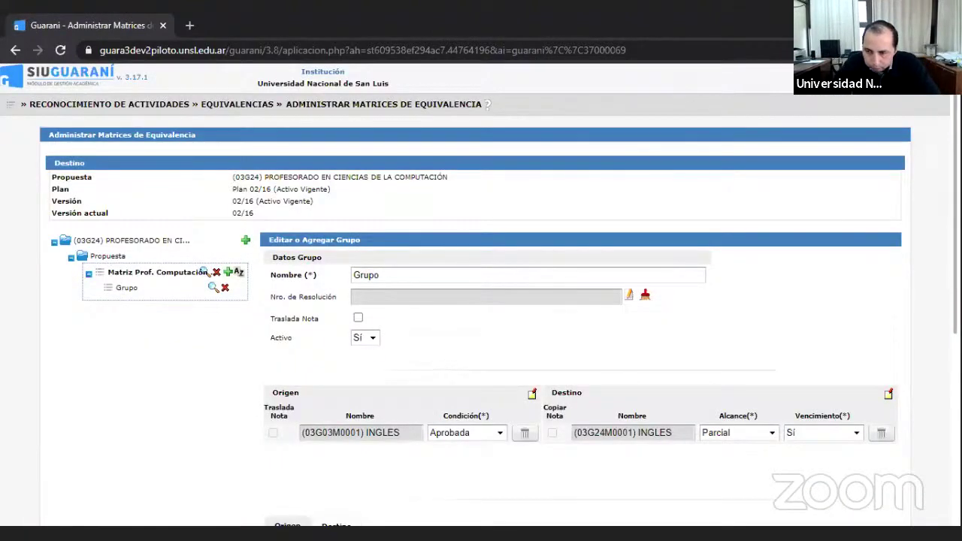
scroll(481, 301, "down", 3)
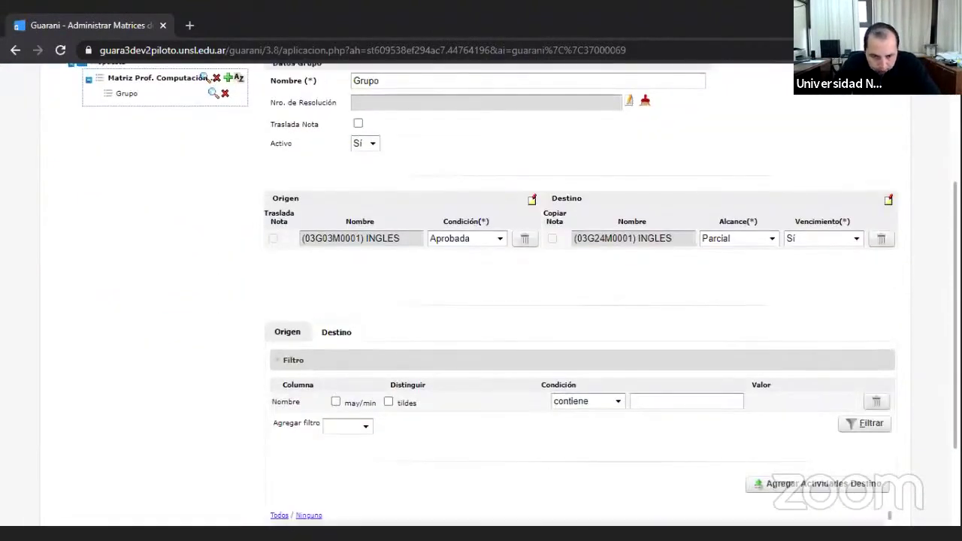
scroll(481, 301, "down", 2)
scroll(481, 301, "up", 2)
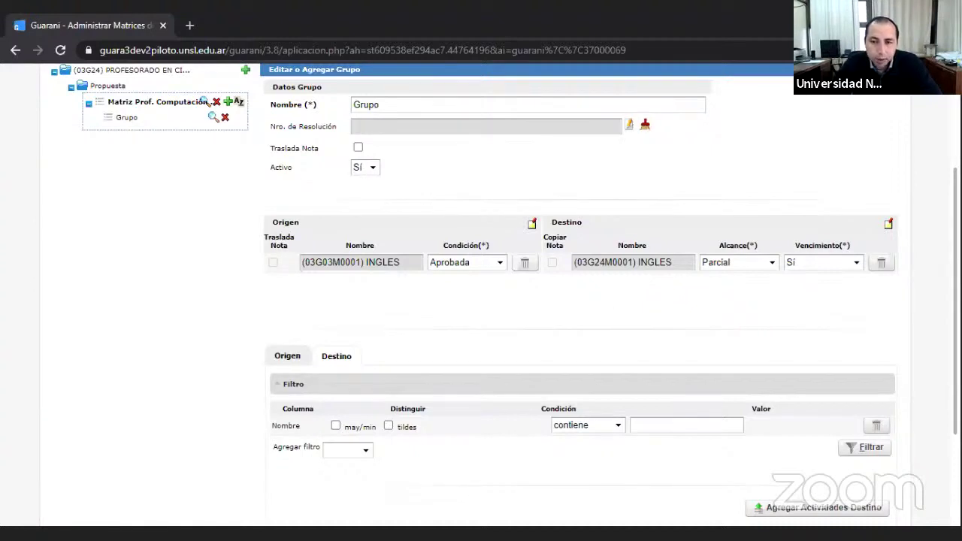
scroll(481, 301, "down", 2)
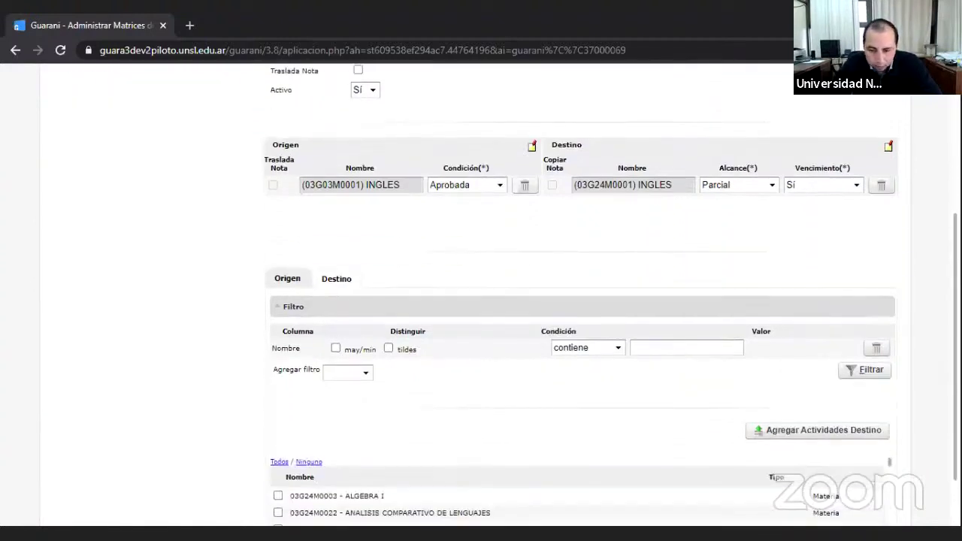
scroll(481, 301, "up", 3)
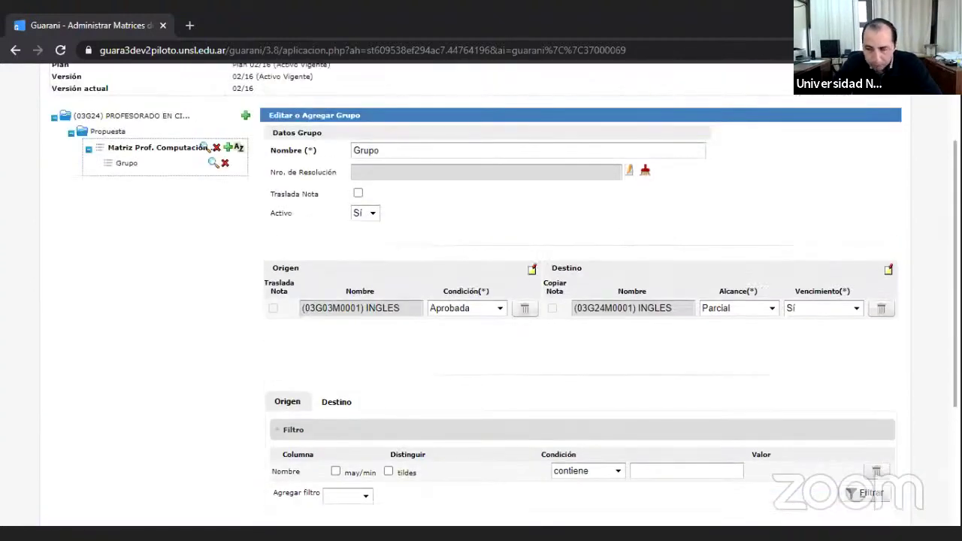